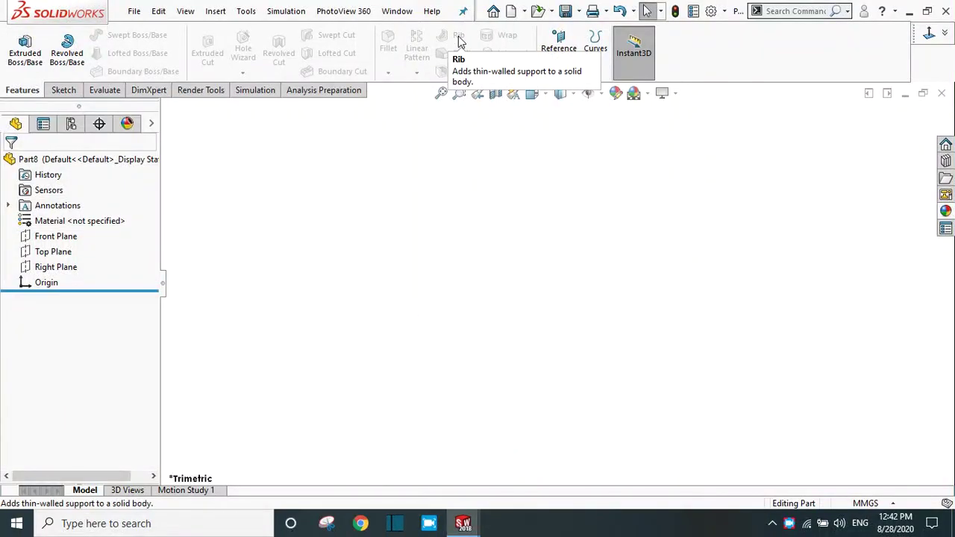
Draw a closed L-shaped line profile from the origin in a Front Plane sketch.
{"action": "left_click", "coordinate": [42, 237]}
{"action": "left_click", "coordinate": [52, 215]}
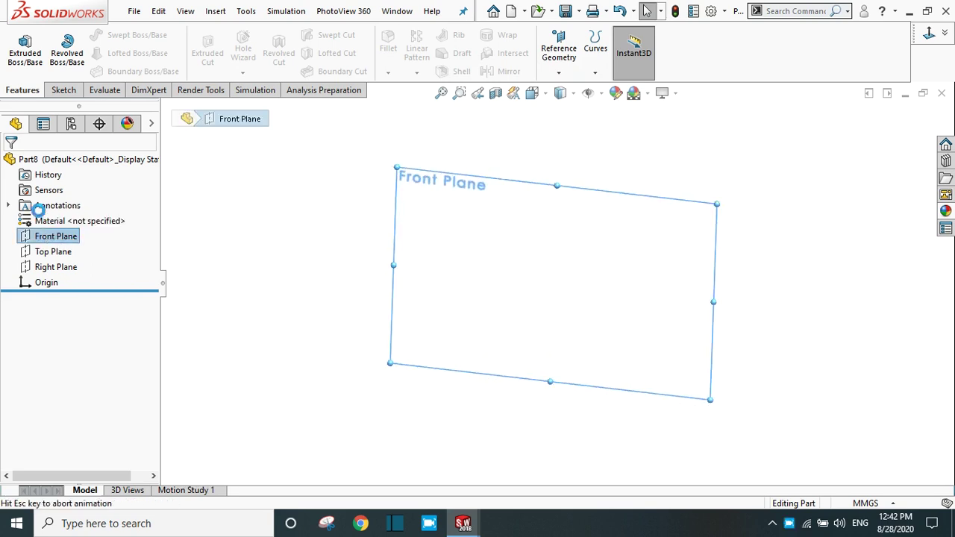
{"action": "left_click", "coordinate": [91, 35]}
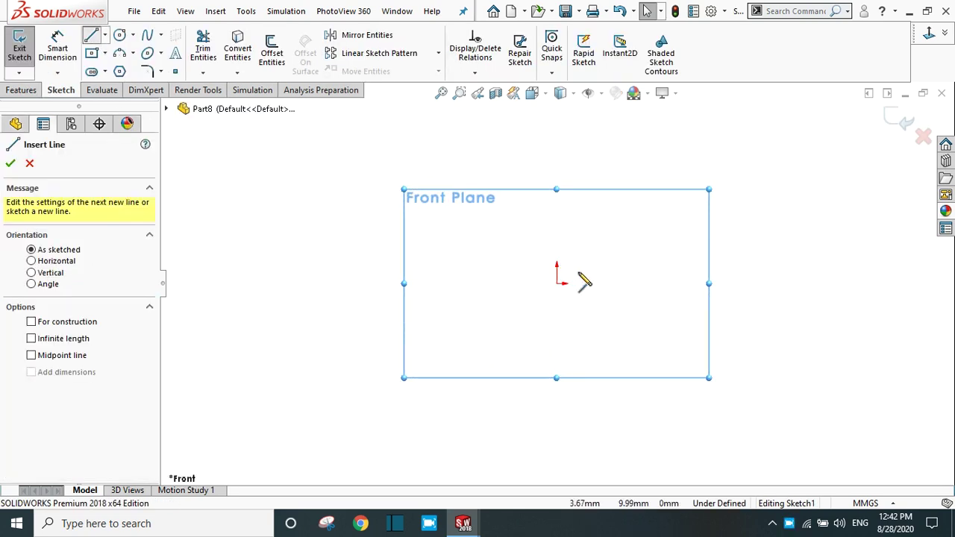
{"action": "left_click", "coordinate": [557, 284]}
{"action": "left_click", "coordinate": [557, 165]}
{"action": "left_click", "coordinate": [588, 164]}
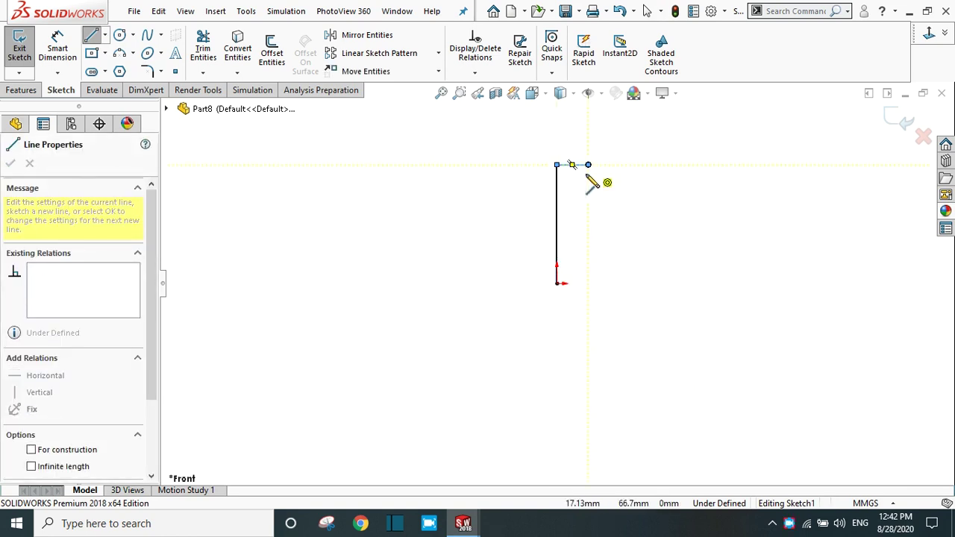
{"action": "left_click", "coordinate": [588, 243]}
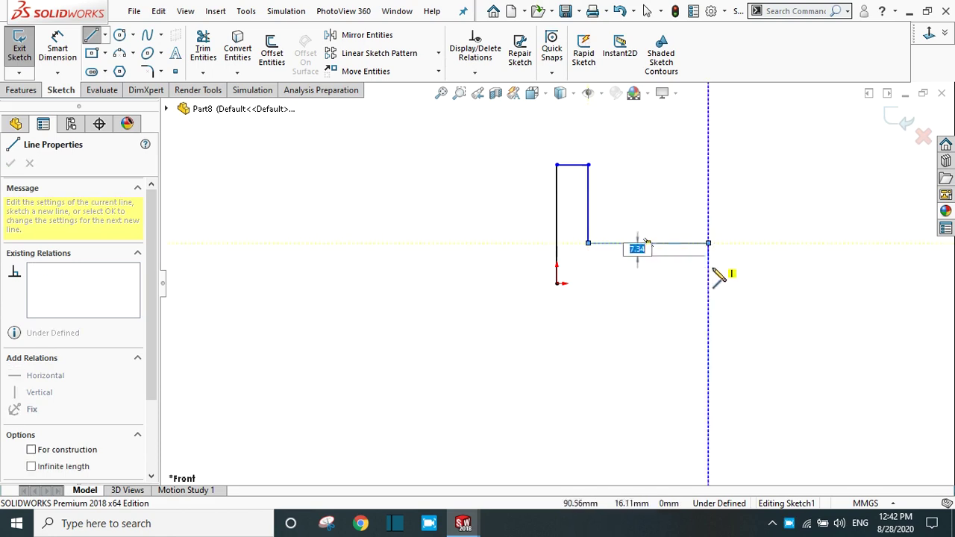
{"action": "left_click", "coordinate": [708, 284]}
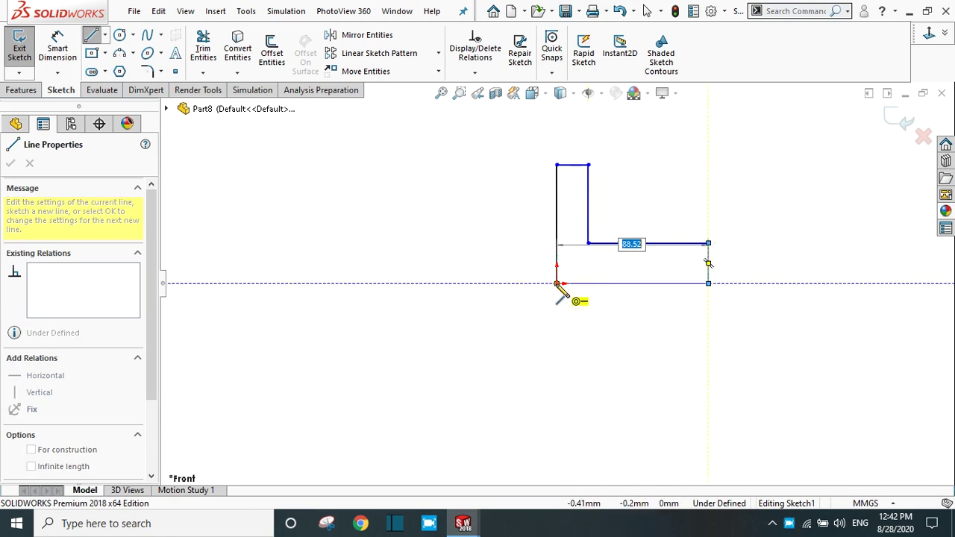
{"action": "left_click", "coordinate": [556, 284]}
Exit the Line tool and zoom to check the finished L profile.
{"action": "right_click", "coordinate": [562, 293]}
{"action": "left_click", "coordinate": [588, 296]}
{"action": "scroll", "coordinate": [659, 228], "scroll_direction": "up", "scroll_amount": 2}
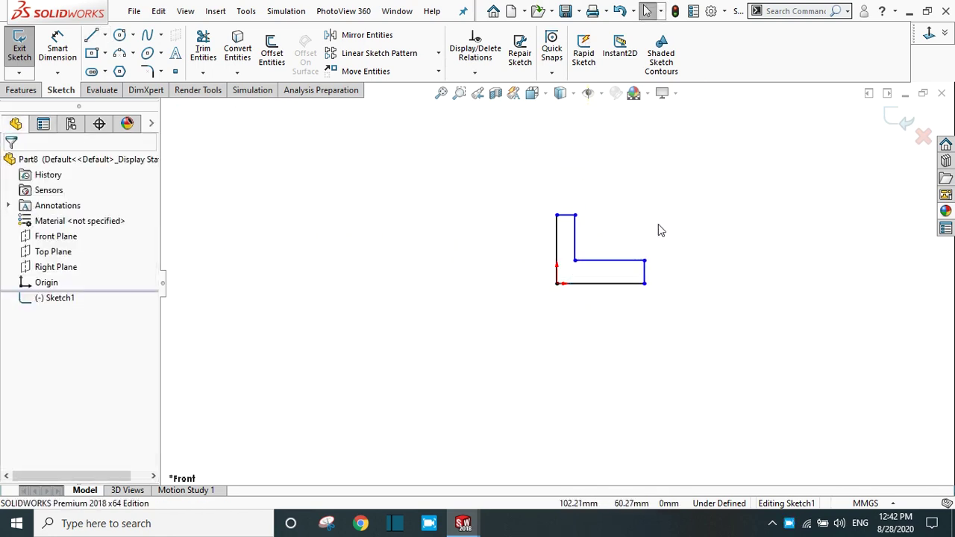
{"action": "scroll", "coordinate": [625, 248], "scroll_direction": "down", "scroll_amount": 3}
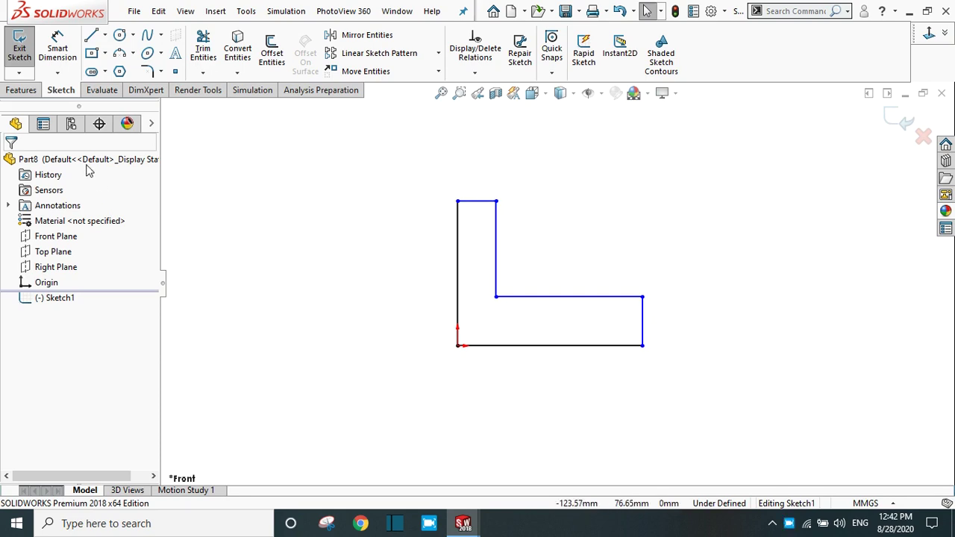
{"action": "left_click", "coordinate": [8, 91]}
Extrude the L profile Mid Plane to a 60 mm depth.
{"action": "left_click", "coordinate": [24, 51]}
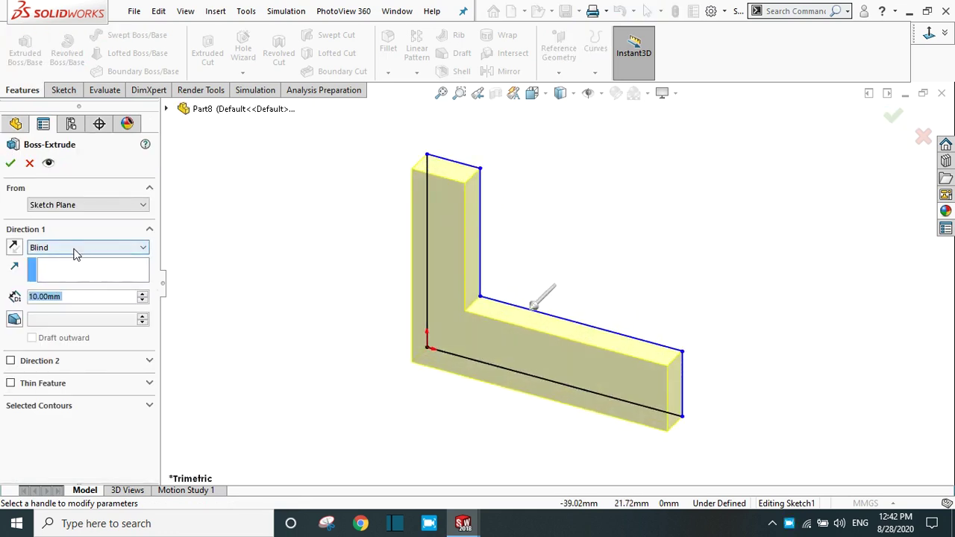
{"action": "left_click", "coordinate": [82, 247]}
{"action": "left_click", "coordinate": [58, 305]}
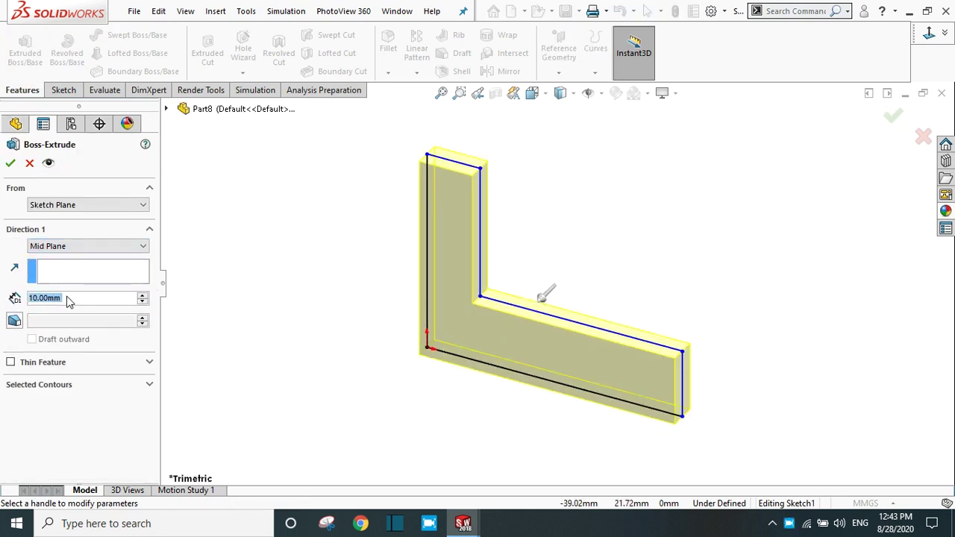
{"action": "type", "text": "60"}
{"action": "key", "text": "Return"}
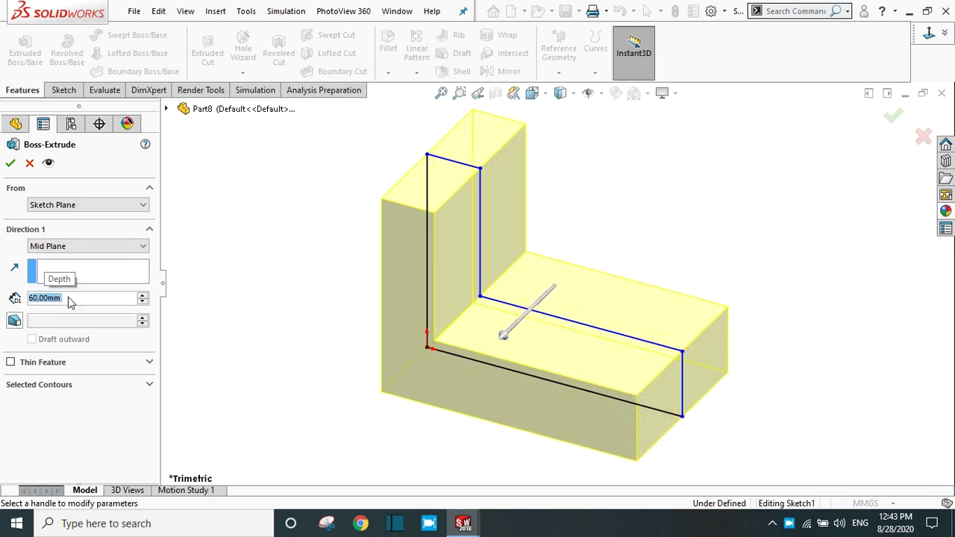
{"action": "left_click", "coordinate": [11, 164]}
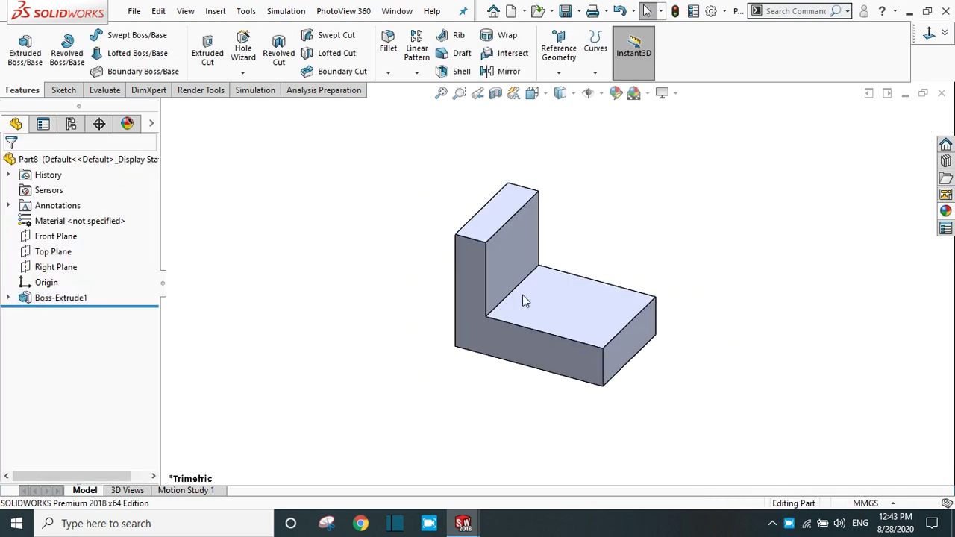
{"action": "scroll", "coordinate": [522, 301], "scroll_direction": "down", "scroll_amount": 2}
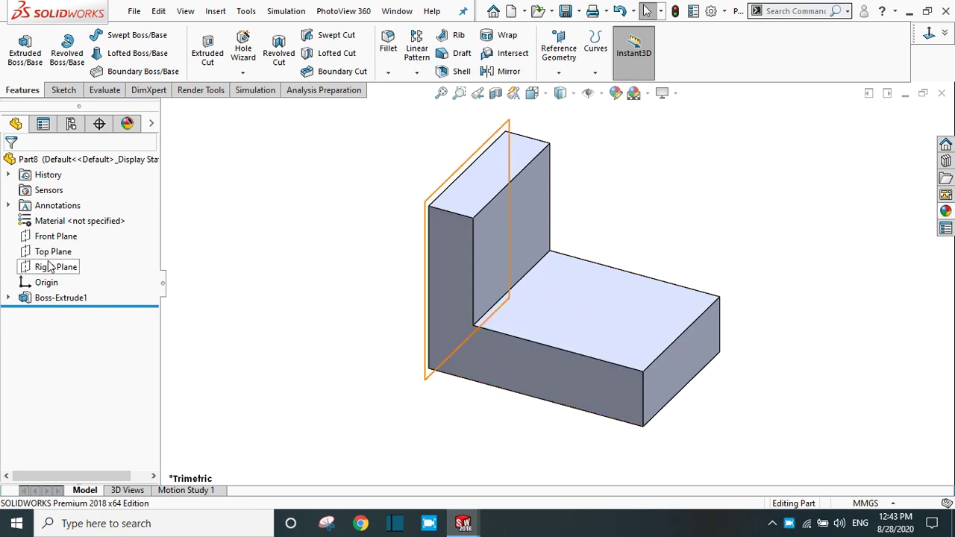
Sketch a diagonal line on the Front Plane from the upright's top inner corner to the base's outer corner.
{"action": "left_click", "coordinate": [47, 236]}
{"action": "left_click", "coordinate": [50, 217]}
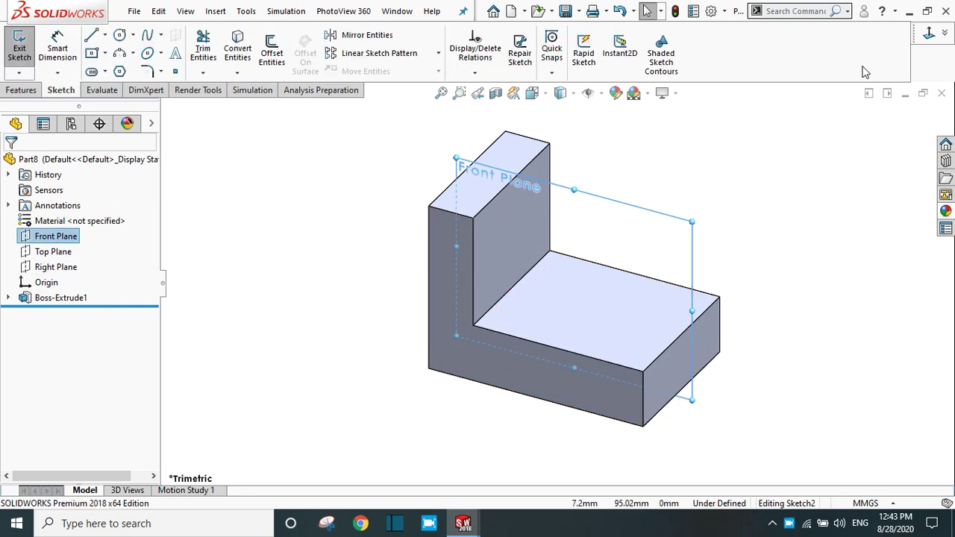
{"action": "left_click", "coordinate": [927, 36]}
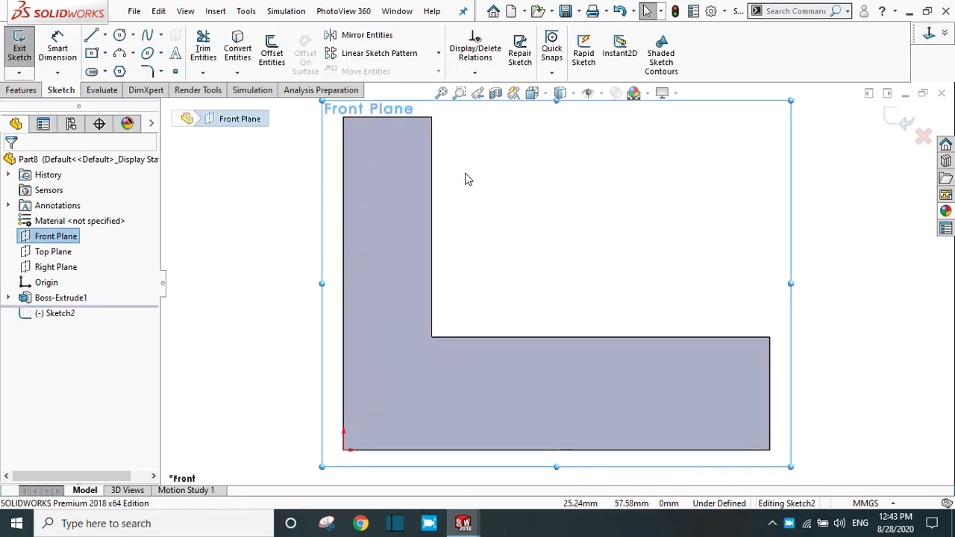
{"action": "left_click", "coordinate": [93, 35]}
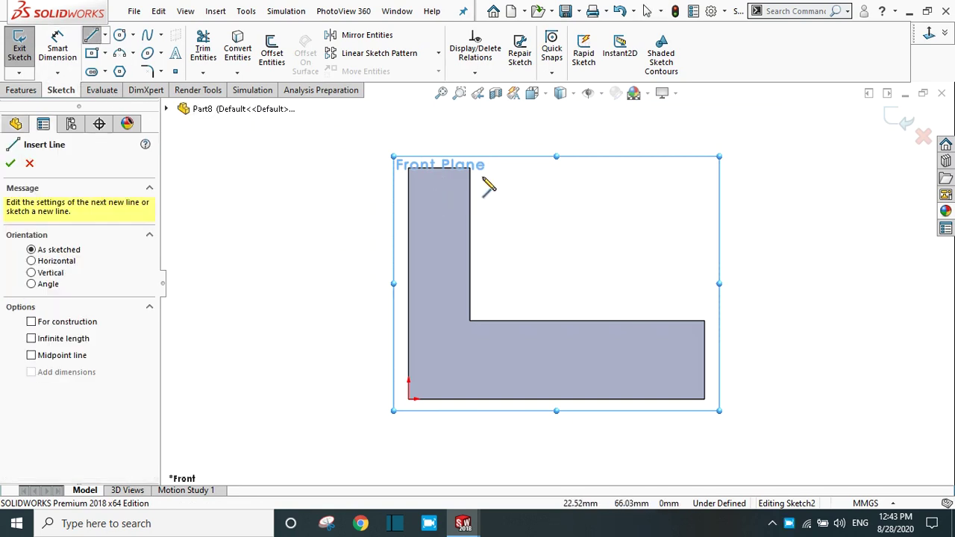
{"action": "left_click", "coordinate": [469, 169]}
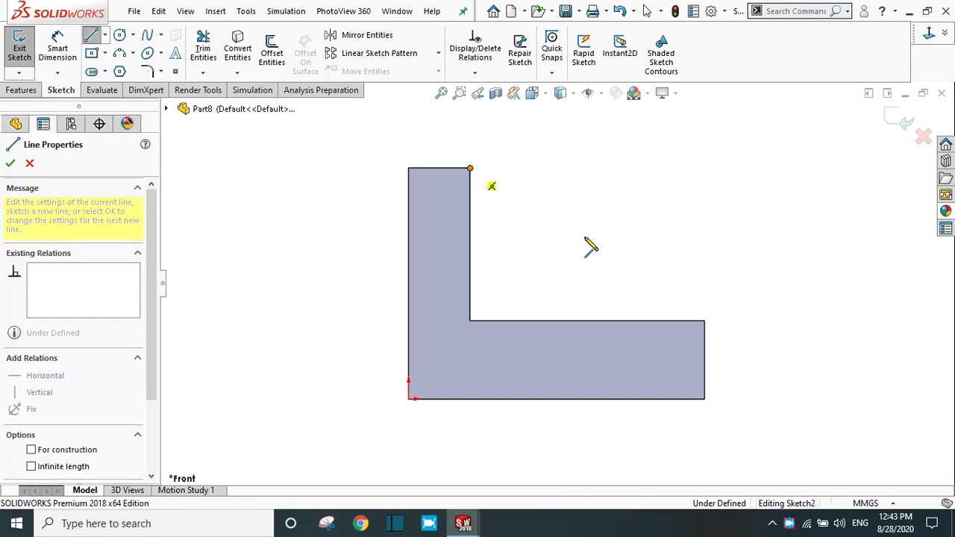
{"action": "left_click", "coordinate": [705, 320]}
{"action": "right_click", "coordinate": [709, 326]}
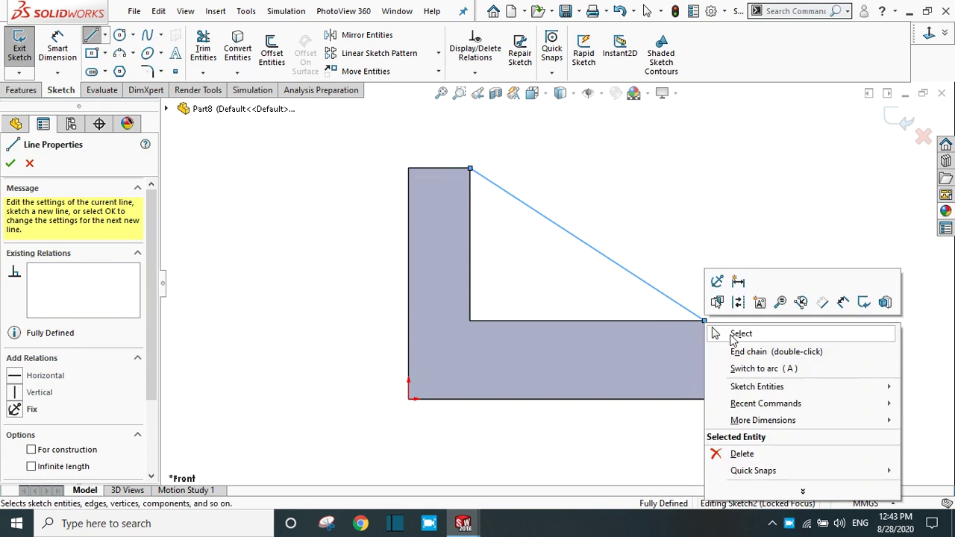
{"action": "left_click", "coordinate": [729, 332]}
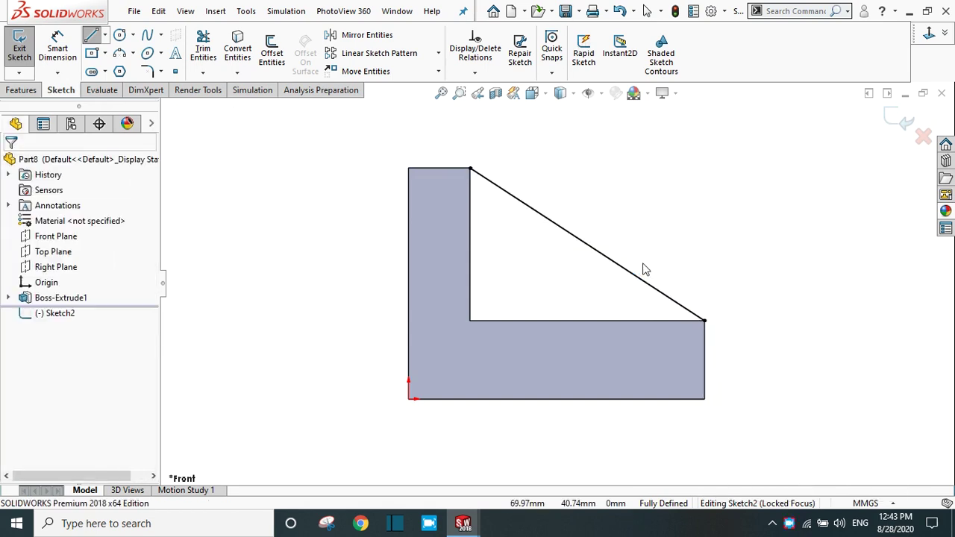
{"action": "left_click", "coordinate": [21, 91]}
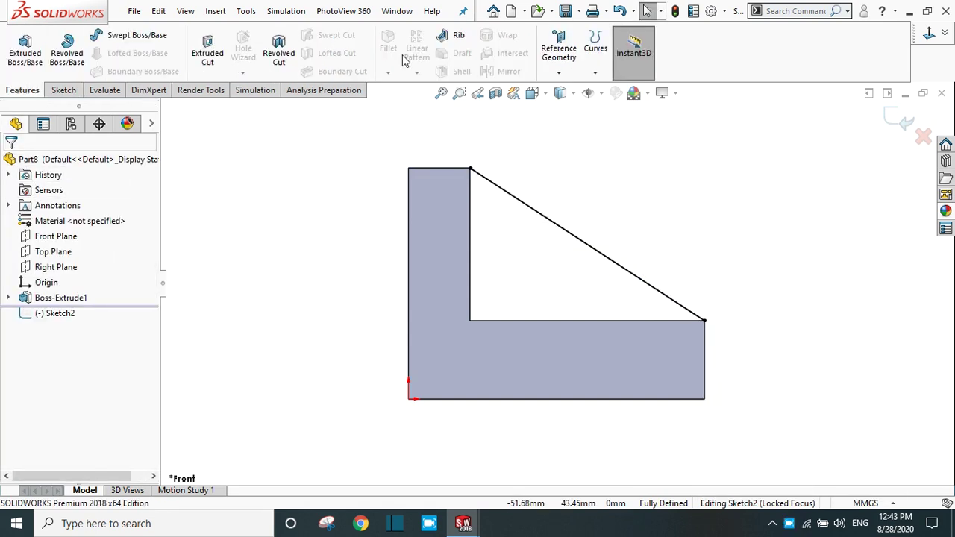
Build a 10 mm Both Sides rib from the diagonal line, checking its material direction.
{"action": "left_click", "coordinate": [453, 35]}
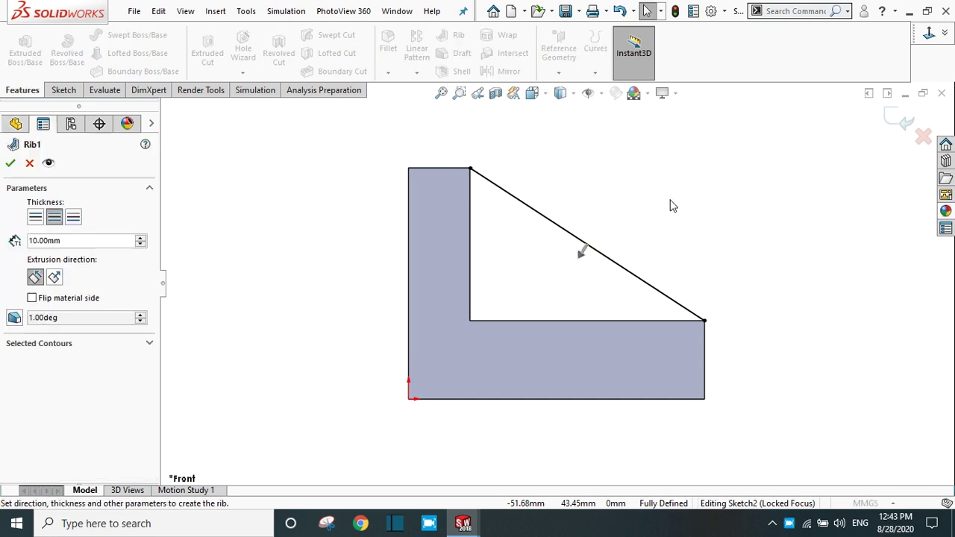
{"action": "middle_click_drag", "start_coordinate": [671, 204], "coordinate": [589, 267]}
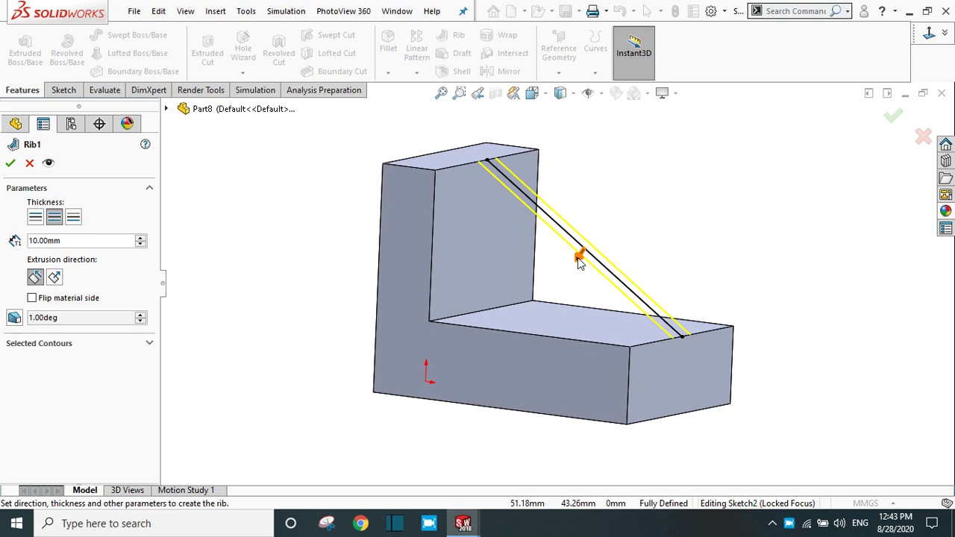
{"action": "left_click", "coordinate": [580, 260]}
{"action": "left_click", "coordinate": [581, 261]}
{"action": "left_click", "coordinate": [582, 262]}
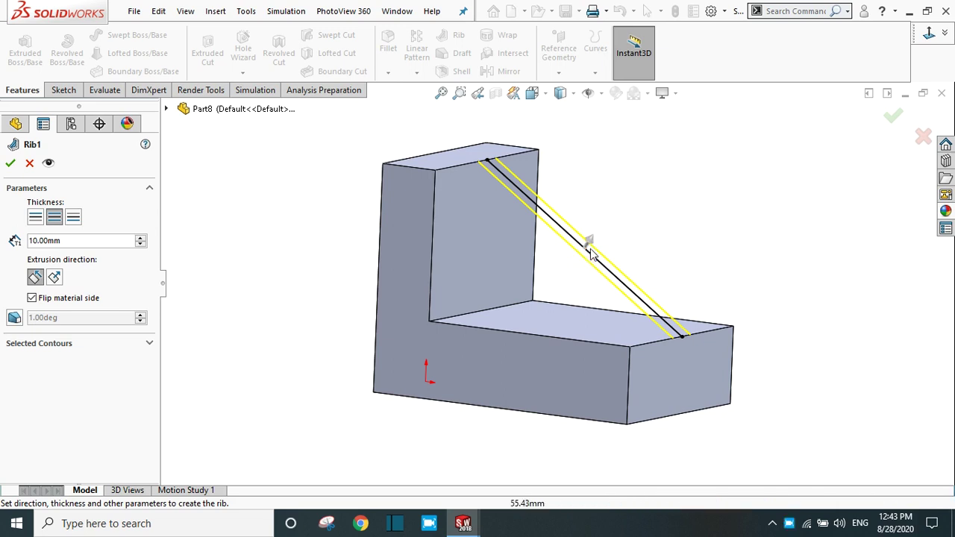
{"action": "left_click", "coordinate": [590, 243]}
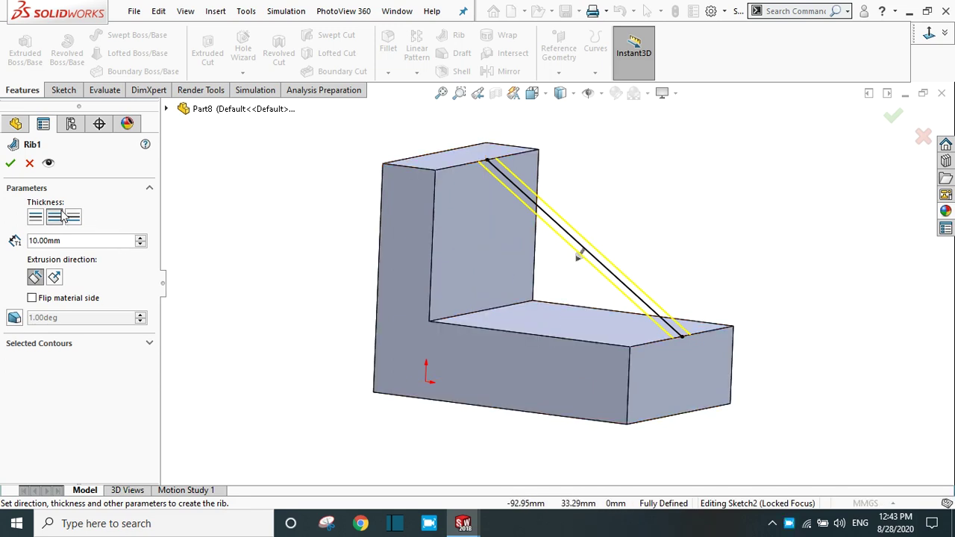
{"action": "left_click", "coordinate": [9, 165]}
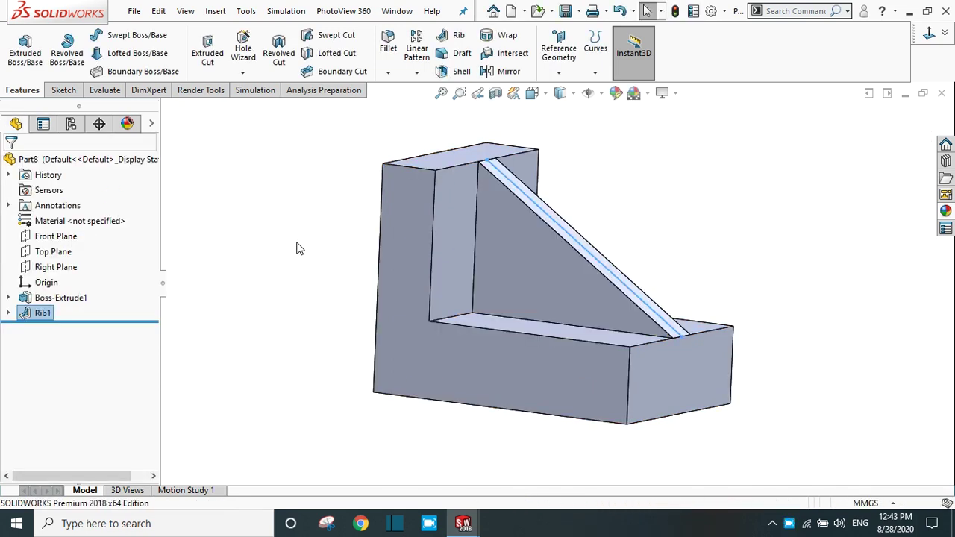
{"action": "left_click", "coordinate": [26, 315]}
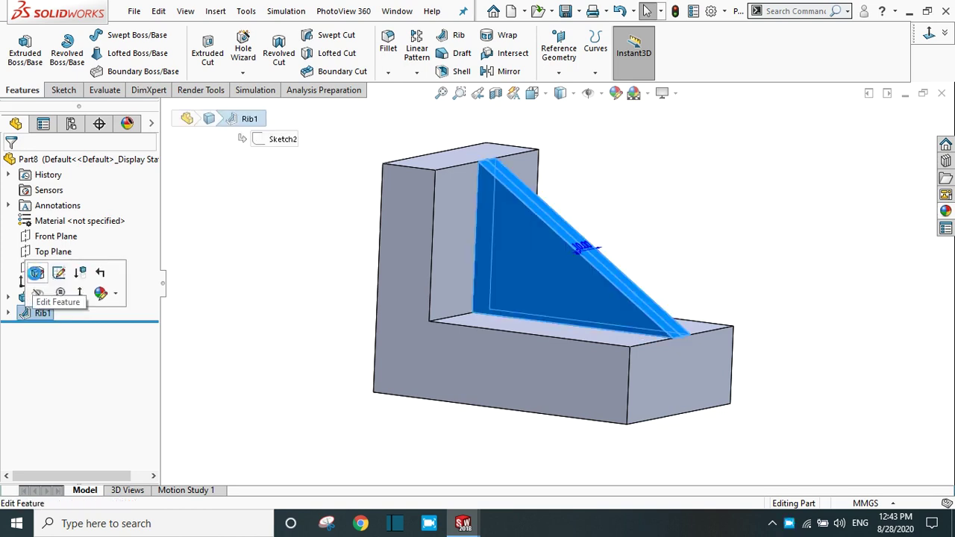
Reopen Rib1 and compare the one-side and both-sides thickness options, keeping Both Sides.
{"action": "left_click", "coordinate": [36, 272]}
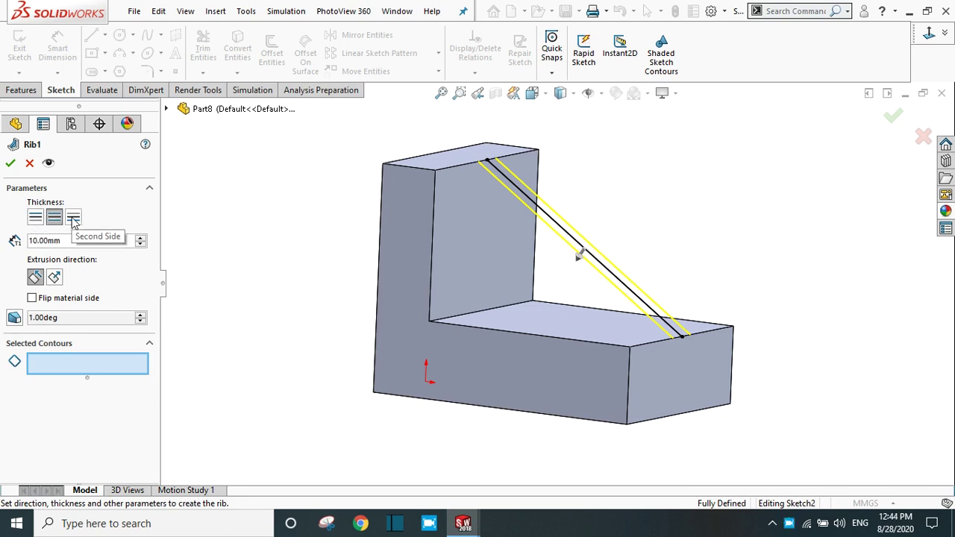
{"action": "middle_click_drag", "start_coordinate": [671, 256], "coordinate": [618, 255]}
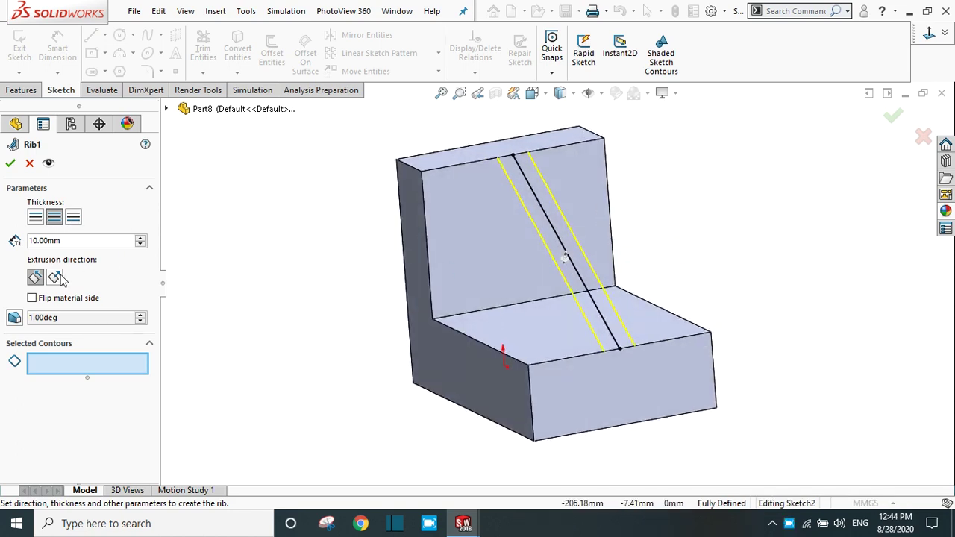
{"action": "left_click", "coordinate": [34, 217]}
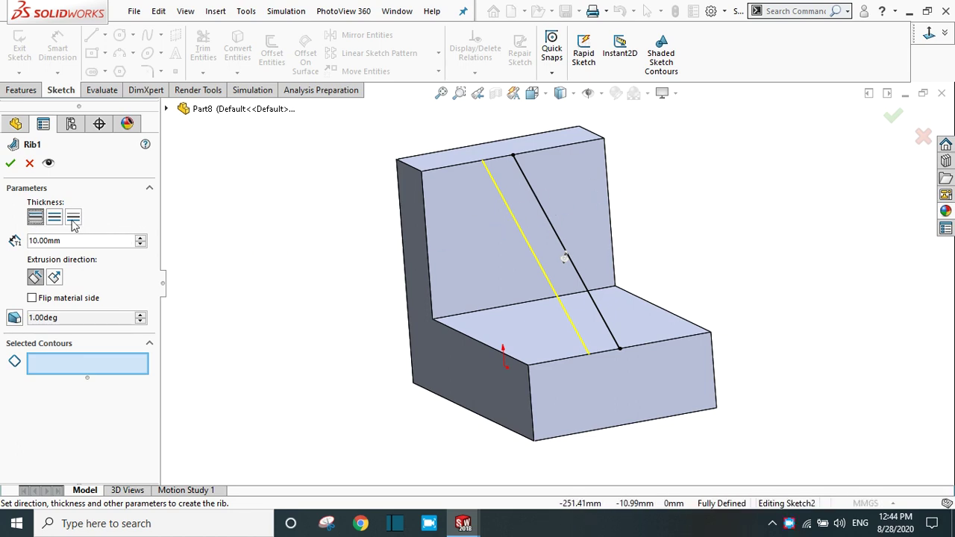
{"action": "left_click", "coordinate": [54, 218]}
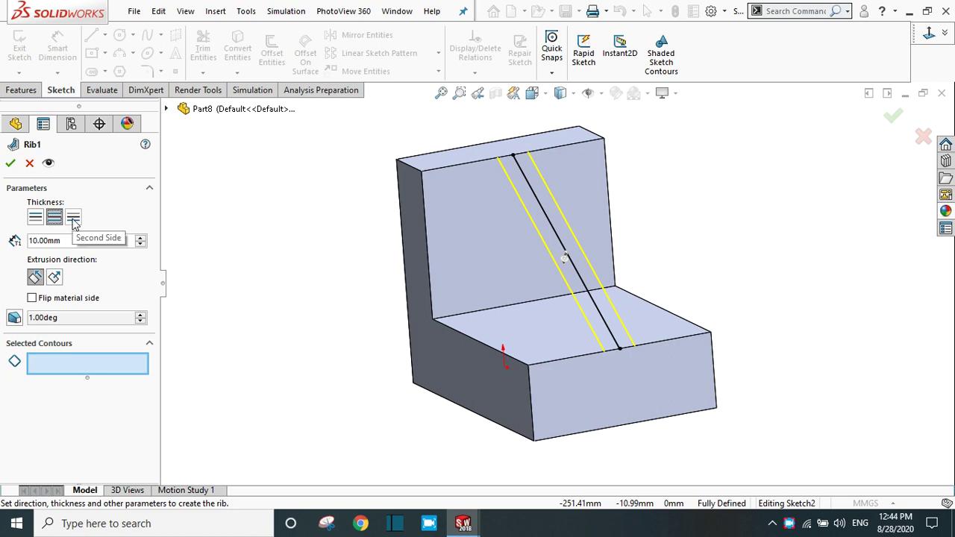
{"action": "left_click", "coordinate": [73, 218]}
{"action": "left_click", "coordinate": [55, 218]}
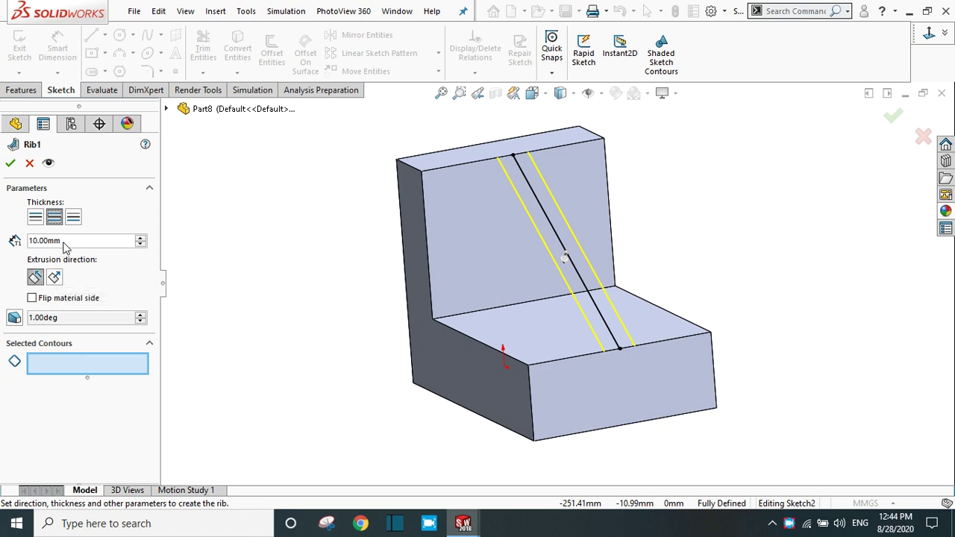
Change the rib thickness to 15 mm and rebuild it.
{"action": "left_click", "coordinate": [64, 246]}
{"action": "left_click", "coordinate": [89, 246]}
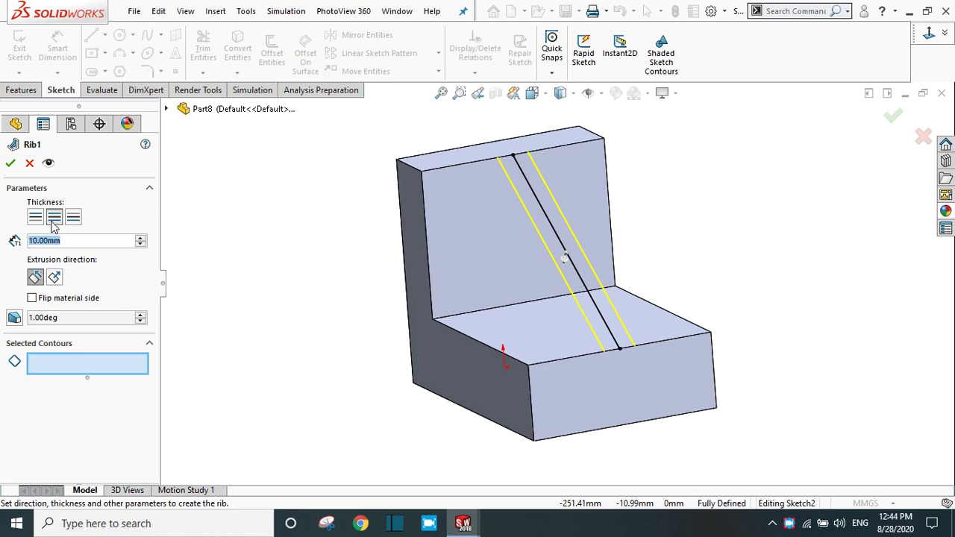
{"action": "type", "text": "15"}
{"action": "key", "text": "Return"}
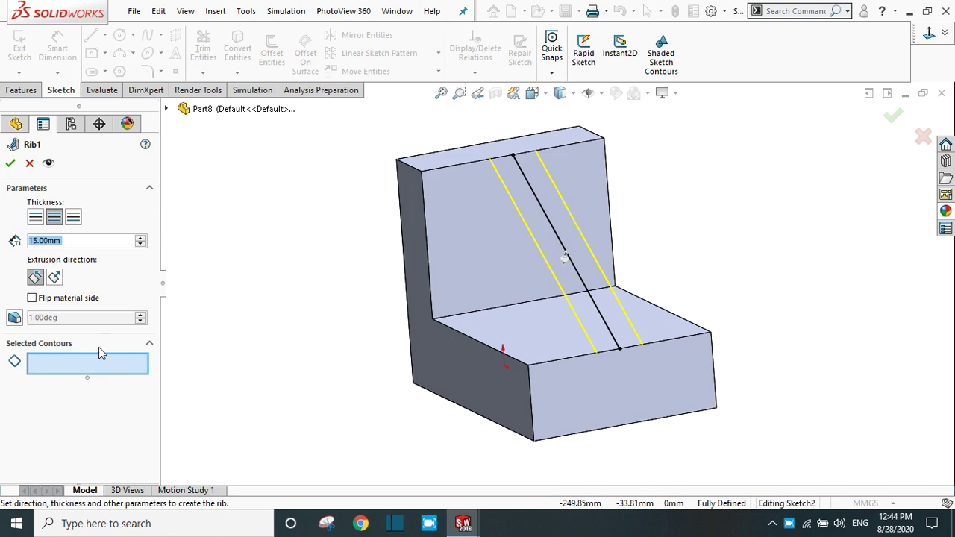
{"action": "left_click", "coordinate": [12, 164]}
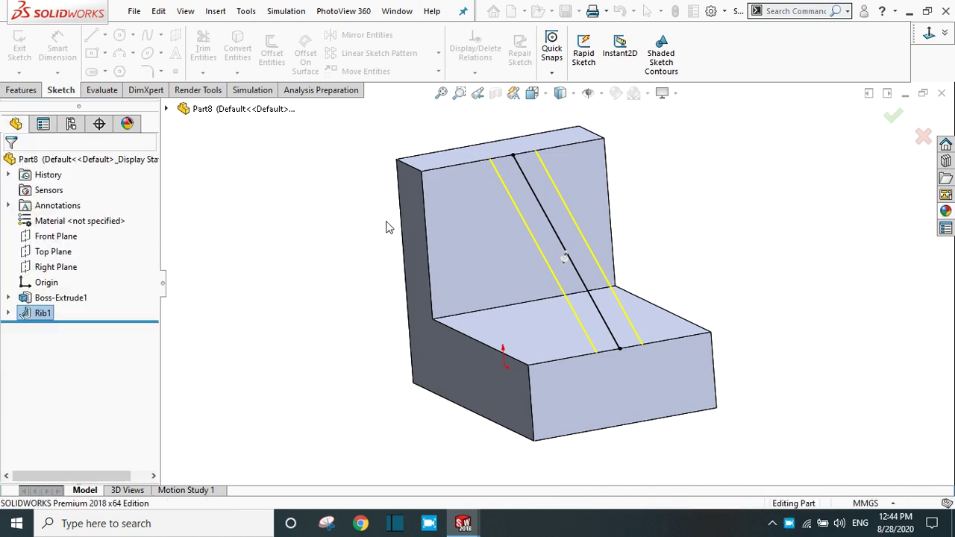
{"action": "mouse_move", "coordinate": [730, 250]}
{"action": "middle_mouse_down"}
{"action": "mouse_move", "coordinate": [727, 241]}
{"action": "mouse_move", "coordinate": [660, 242]}
{"action": "mouse_move", "coordinate": [768, 241]}
{"action": "mouse_move", "coordinate": [728, 239]}
{"action": "mouse_move", "coordinate": [754, 251]}
{"action": "mouse_move", "coordinate": [737, 239]}
{"action": "middle_mouse_up"}
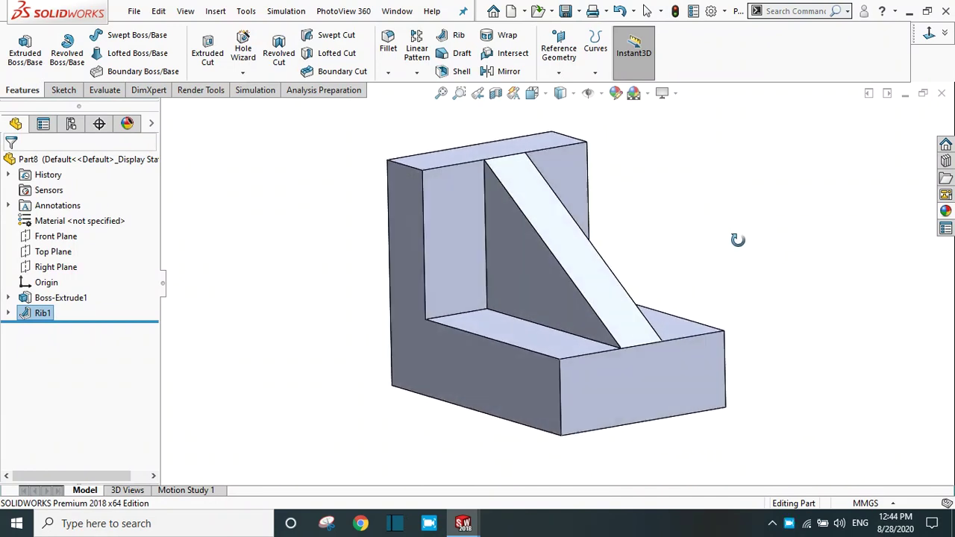
{"action": "left_click", "coordinate": [32, 312]}
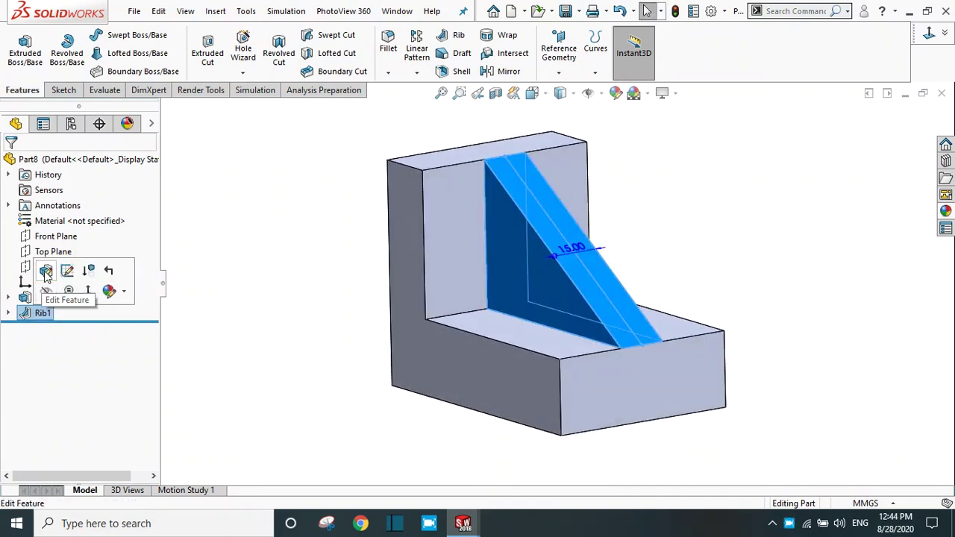
Edit Rib1 to 10 mm thickness with Draft enabled at a 10° angle.
{"action": "left_click", "coordinate": [47, 272]}
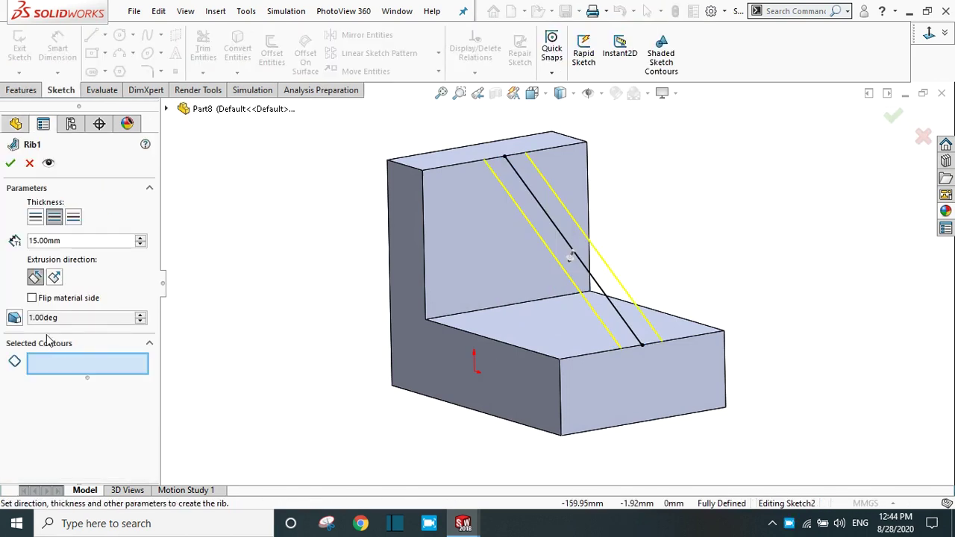
{"action": "left_click", "coordinate": [18, 320]}
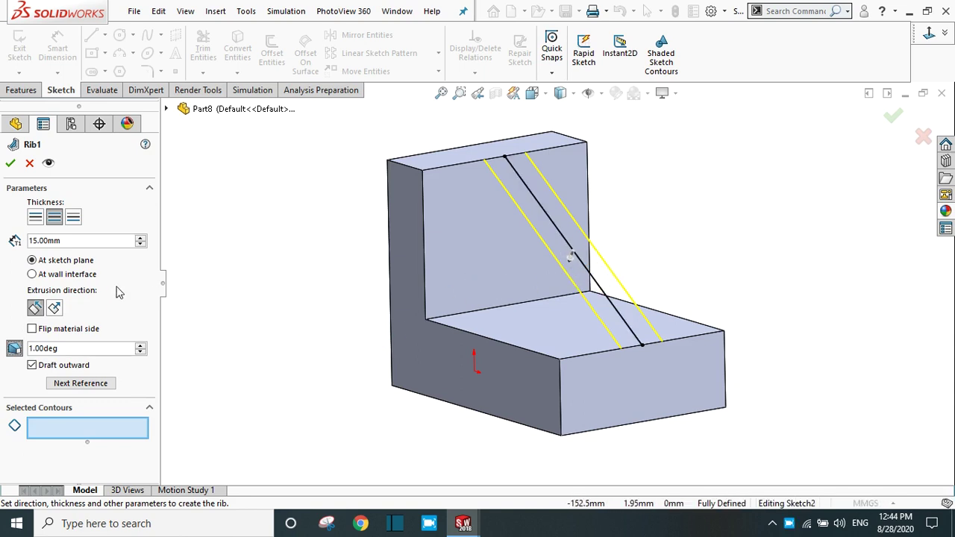
{"action": "double_click", "coordinate": [81, 240]}
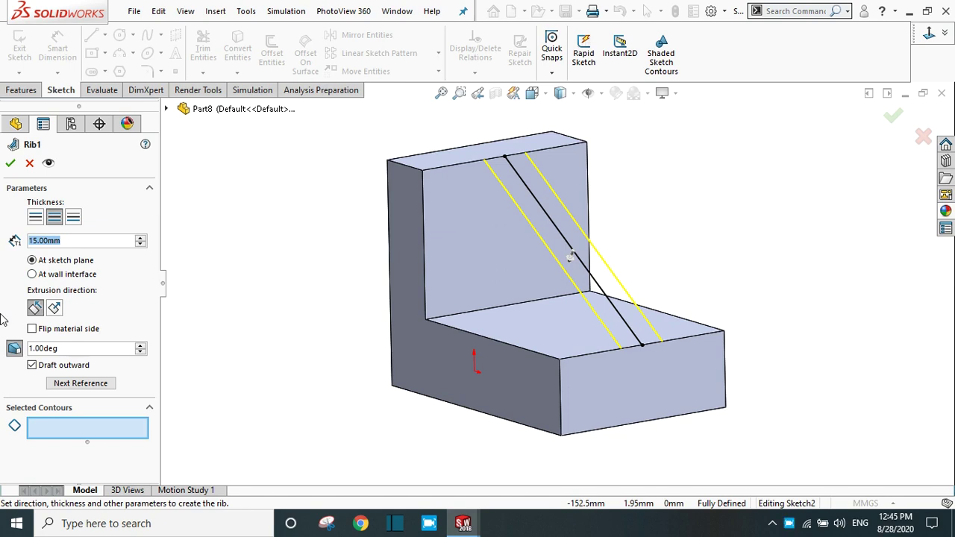
{"action": "type", "text": "10"}
{"action": "key", "text": "Return"}
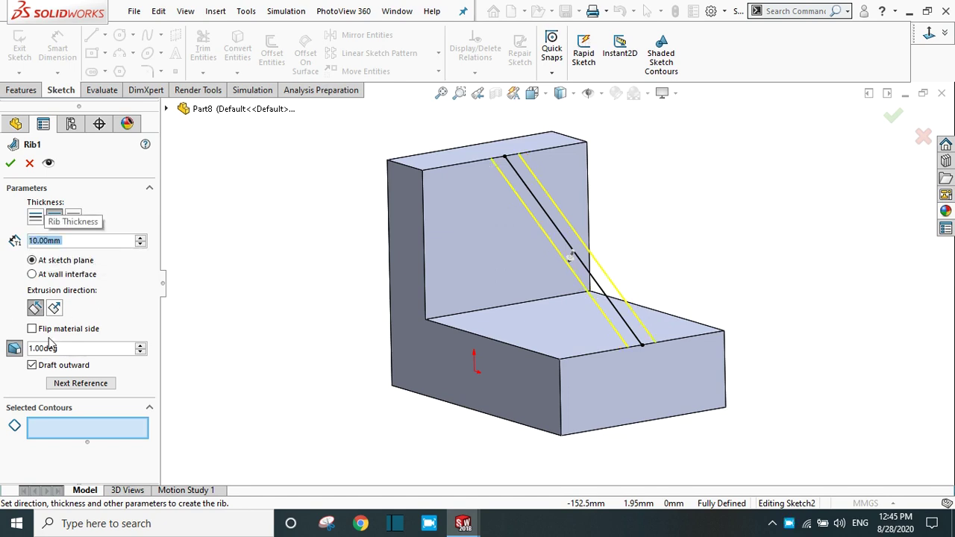
{"action": "left_click_drag", "start_coordinate": [61, 348], "coordinate": [35, 349]}
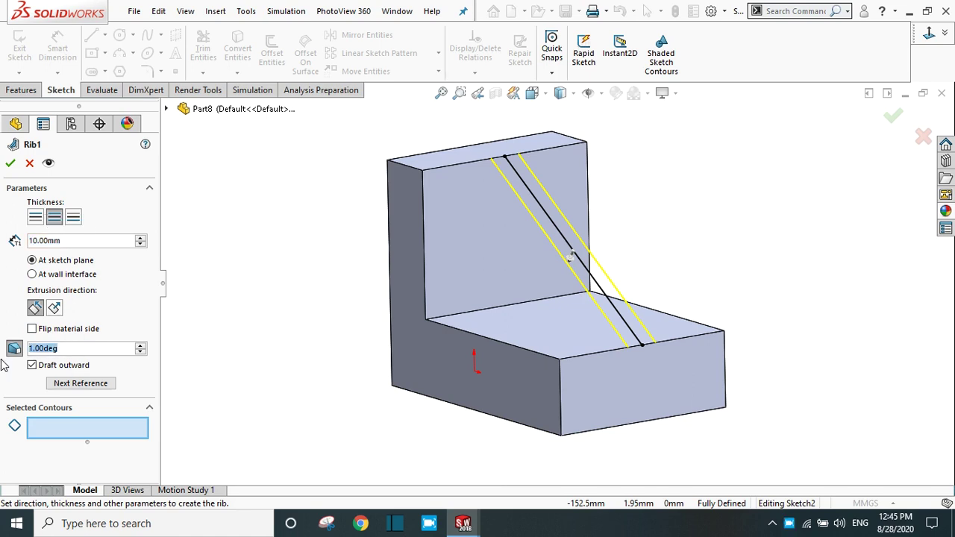
{"action": "type", "text": "5"}
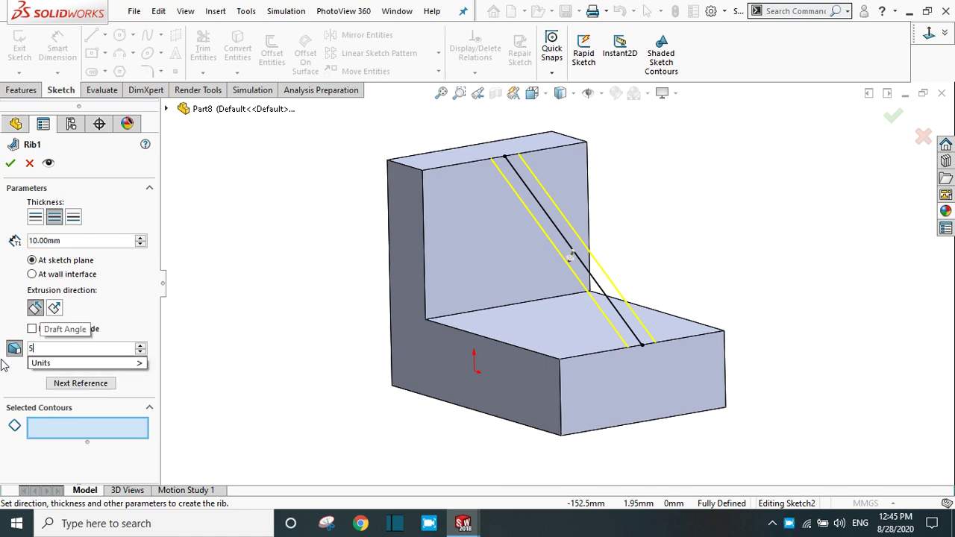
{"action": "key", "text": "BackSpace"}
{"action": "type", "text": "10"}
{"action": "key", "text": "Return"}
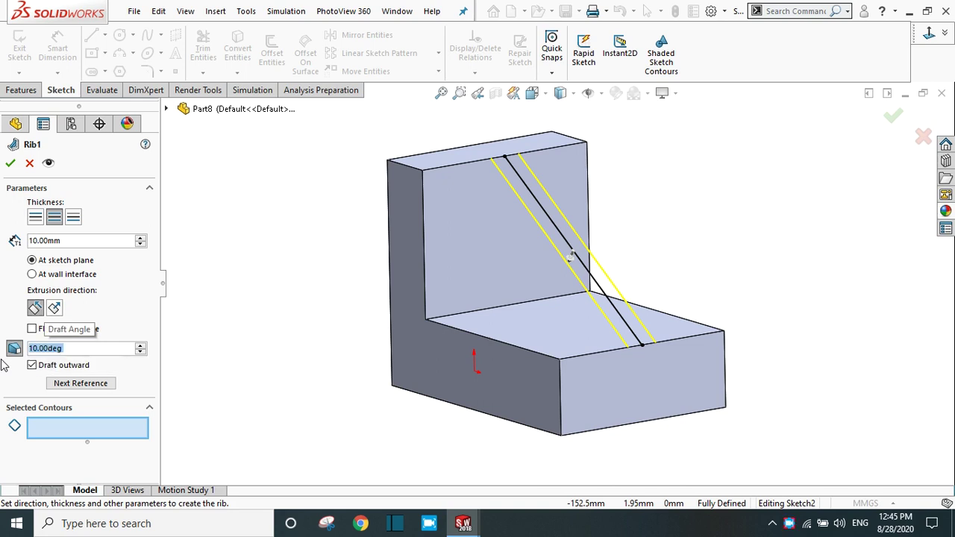
{"action": "left_click", "coordinate": [10, 164]}
{"action": "middle_click_drag", "start_coordinate": [701, 270], "coordinate": [667, 266]}
View the bottom front face head-on, then edit Rib1 to clear Draft outward.
{"action": "left_click", "coordinate": [571, 364]}
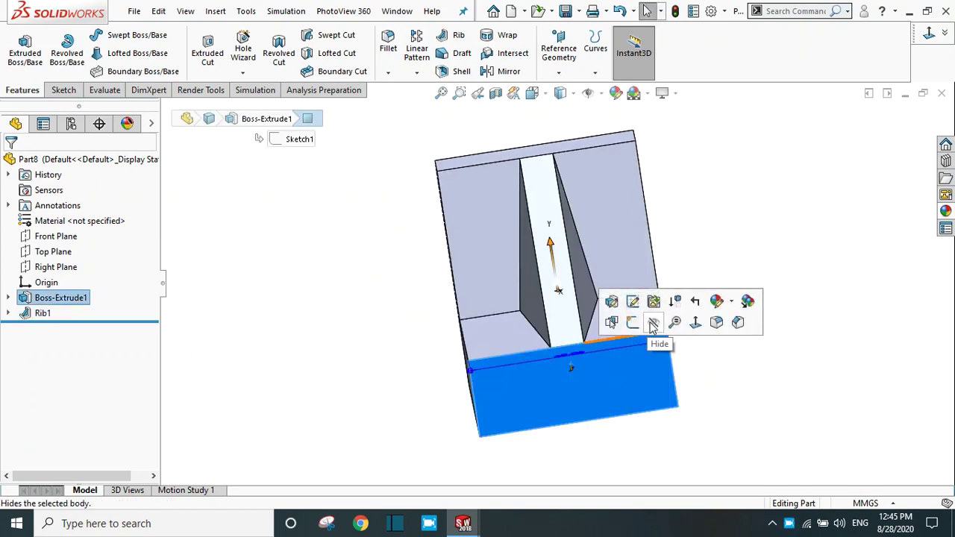
{"action": "left_click", "coordinate": [695, 321]}
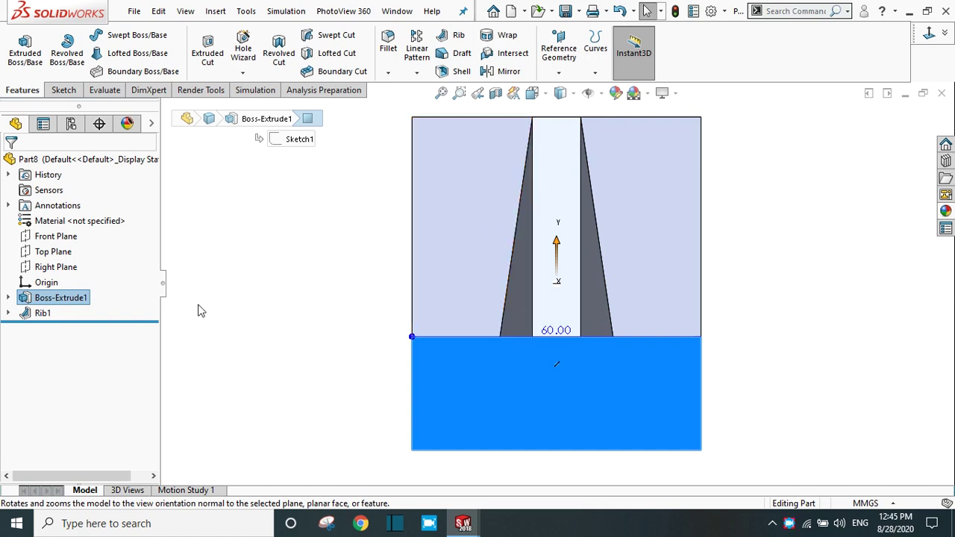
{"action": "left_click", "coordinate": [39, 317]}
{"action": "left_click", "coordinate": [47, 272]}
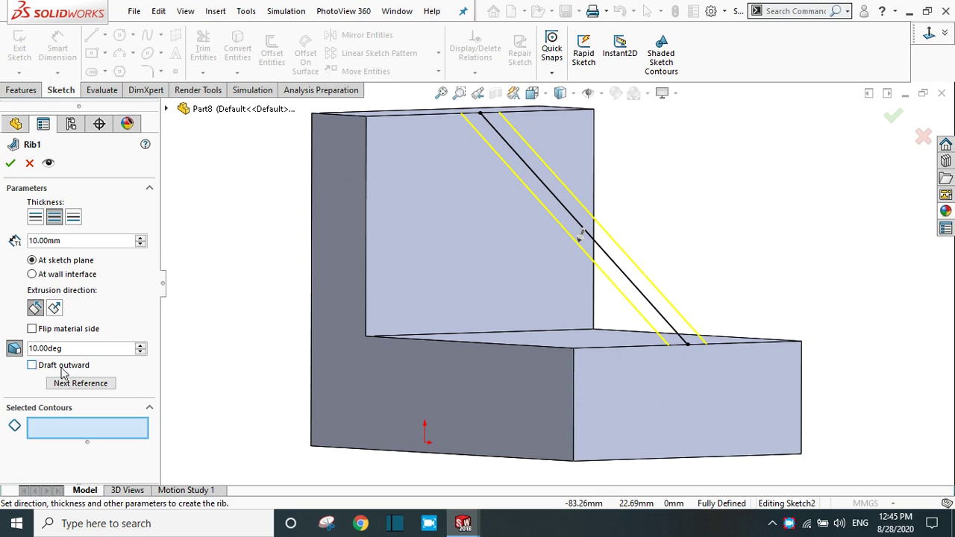
{"action": "scroll", "coordinate": [459, 272], "scroll_direction": "up", "scroll_amount": 2}
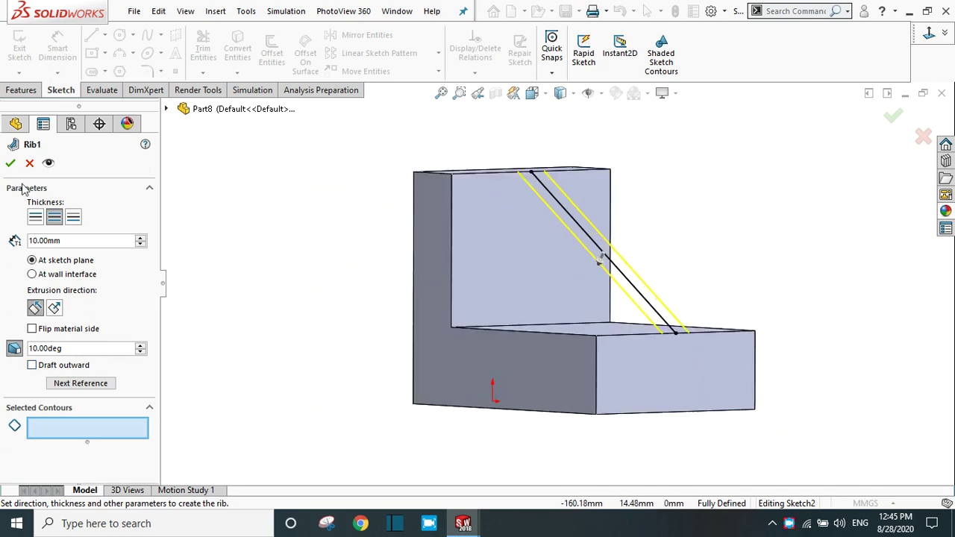
{"action": "left_click", "coordinate": [11, 164]}
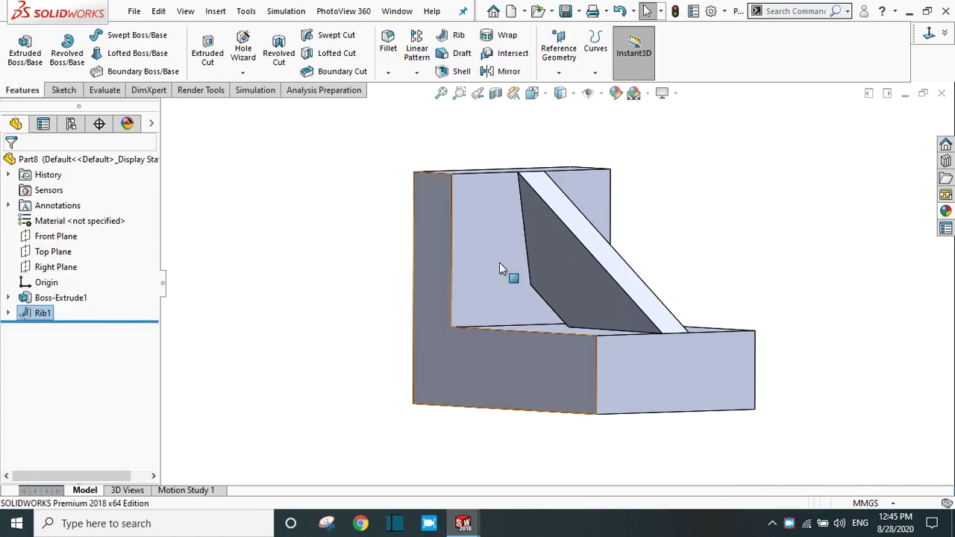
{"action": "middle_click_drag", "start_coordinate": [656, 273], "coordinate": [689, 260]}
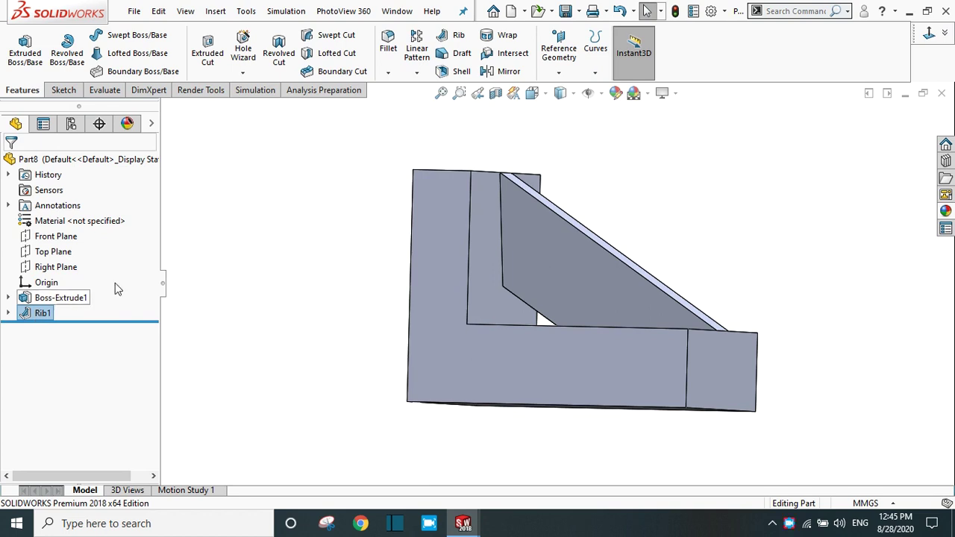
Switch to the open rib 2 part from the taskbar previews.
{"action": "mouse_move", "coordinate": [463, 525]}
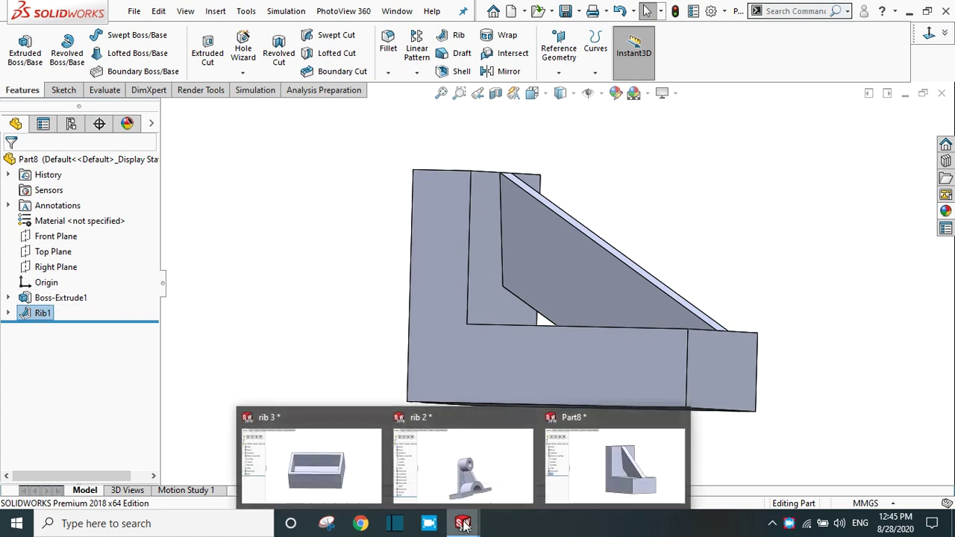
{"action": "left_click", "coordinate": [482, 471]}
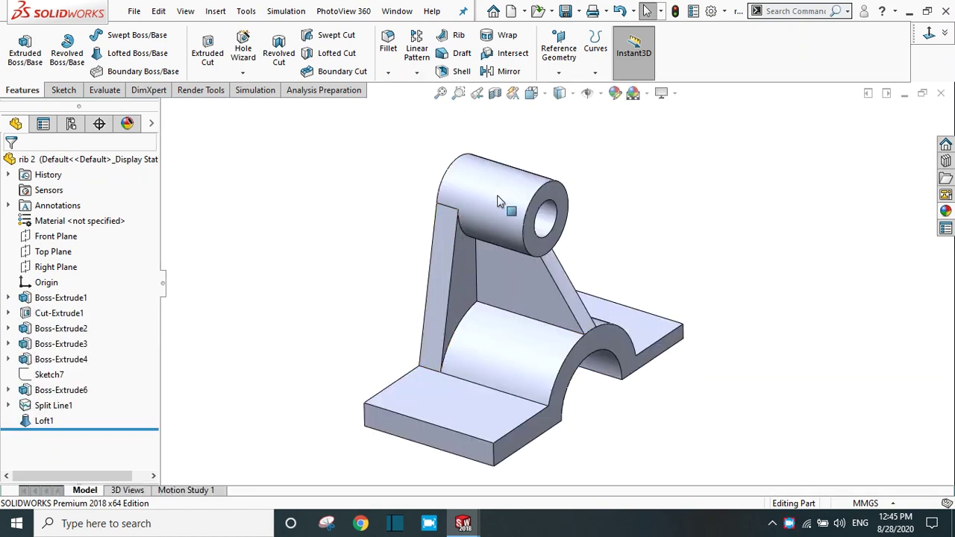
Zoom and orbit to inspect the rib 2 bracket's bosses, base and lofted web.
{"action": "scroll", "coordinate": [570, 276], "scroll_direction": "up", "scroll_amount": 1}
{"action": "scroll", "coordinate": [564, 281], "scroll_direction": "down", "scroll_amount": 1}
{"action": "middle_click_drag", "start_coordinate": [610, 274], "coordinate": [582, 246]}
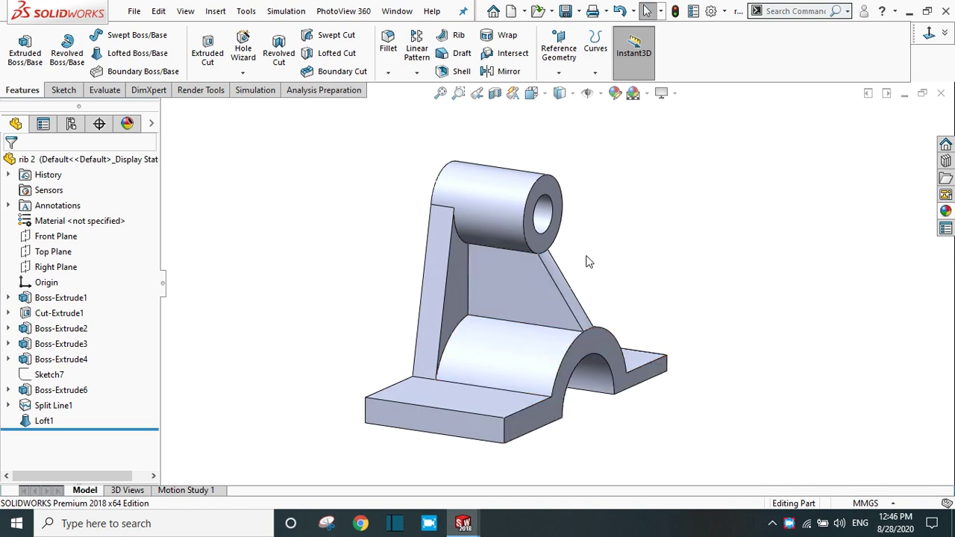
{"action": "scroll", "coordinate": [590, 277], "scroll_direction": "down", "scroll_amount": 1}
{"action": "scroll", "coordinate": [556, 281], "scroll_direction": "up", "scroll_amount": 1}
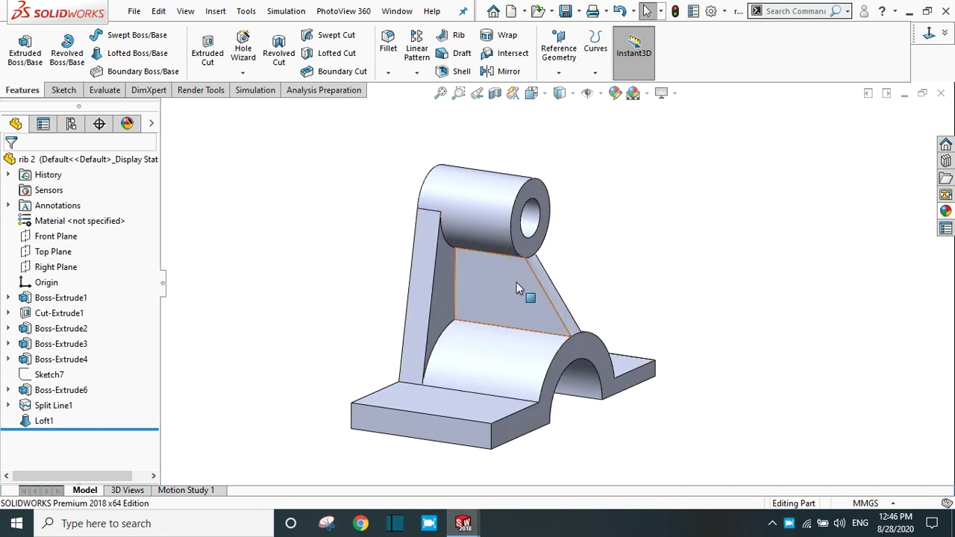
Delete Loft1, Split Line1 and Sketch10 from the rib 2 feature tree.
{"action": "left_click", "coordinate": [43, 421]}
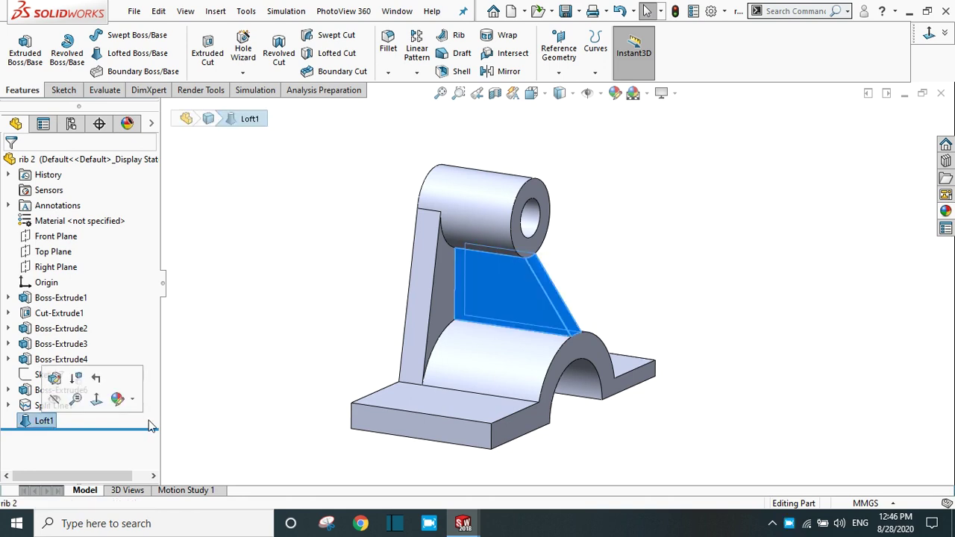
{"action": "key", "text": "Delete"}
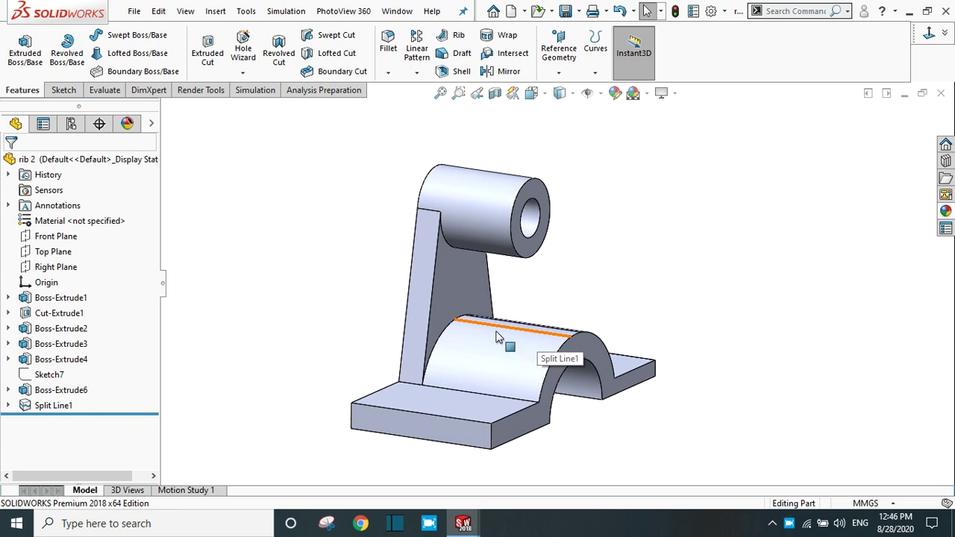
{"action": "left_click", "coordinate": [43, 407]}
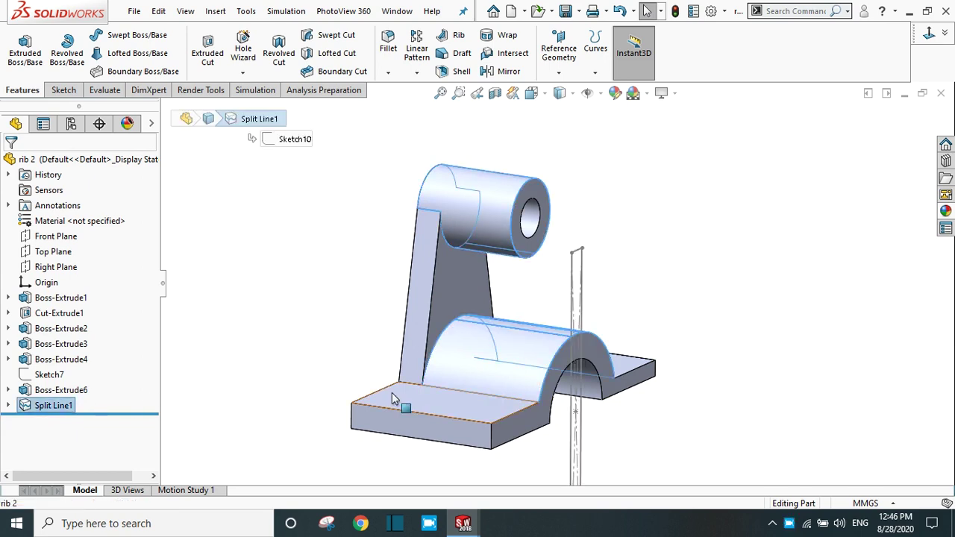
{"action": "key", "text": "Delete"}
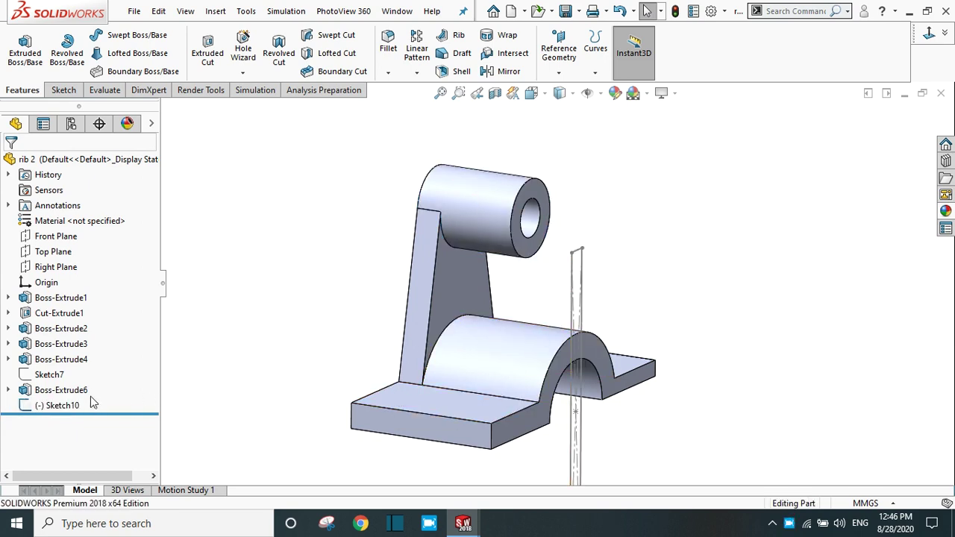
{"action": "left_click", "coordinate": [52, 409]}
{"action": "key", "text": "Delete"}
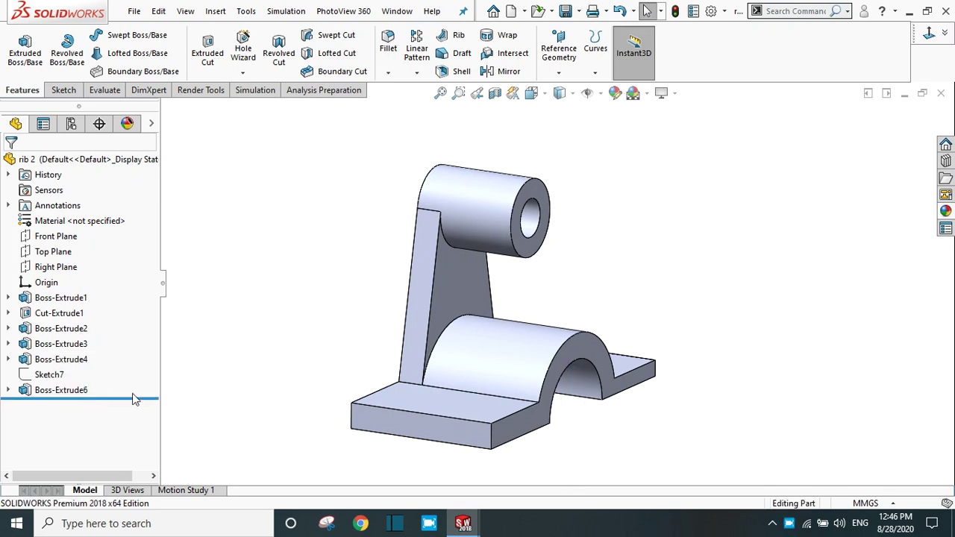
On the Right Plane, sketch a slanted line from the lower block's top corner to the upper block's bottom corner.
{"action": "left_click", "coordinate": [47, 269]}
{"action": "left_click", "coordinate": [62, 250]}
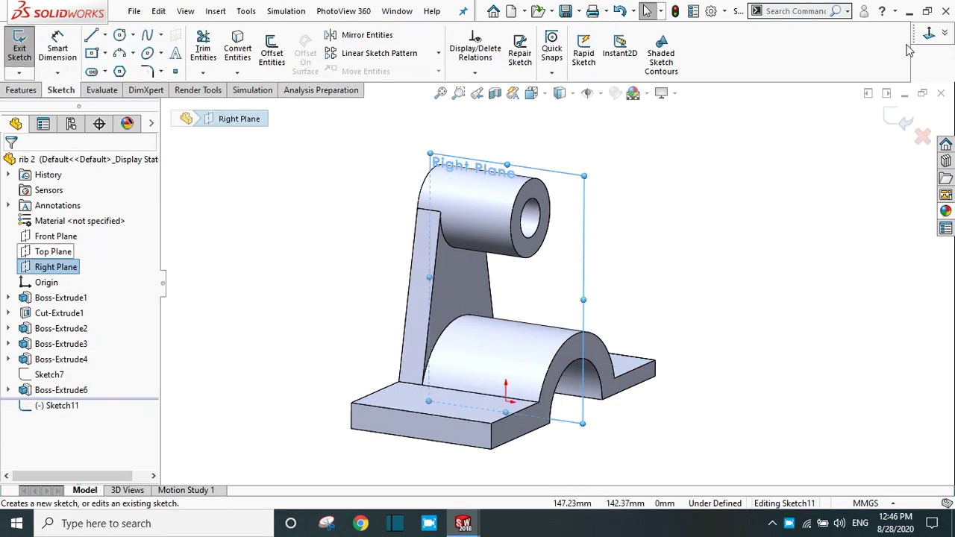
{"action": "left_click", "coordinate": [928, 33]}
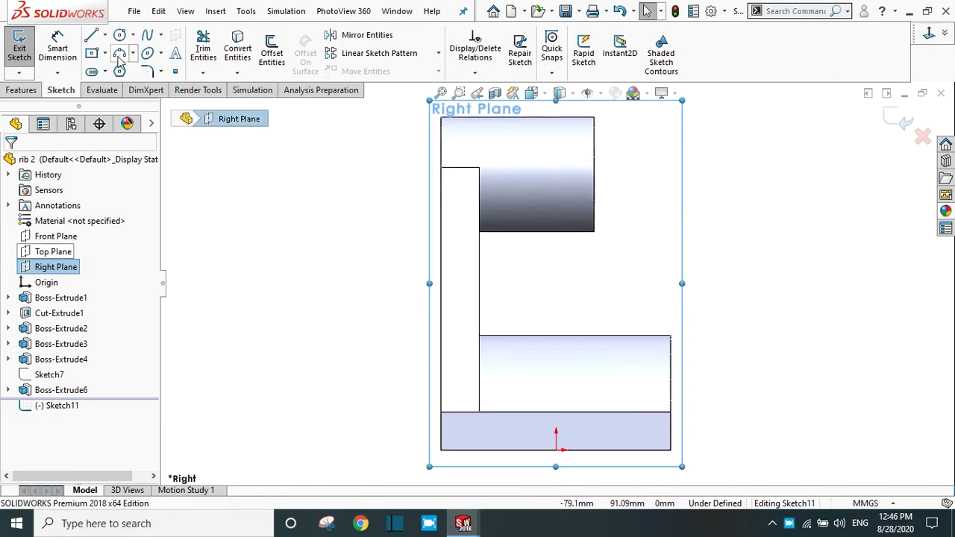
{"action": "left_click", "coordinate": [91, 36]}
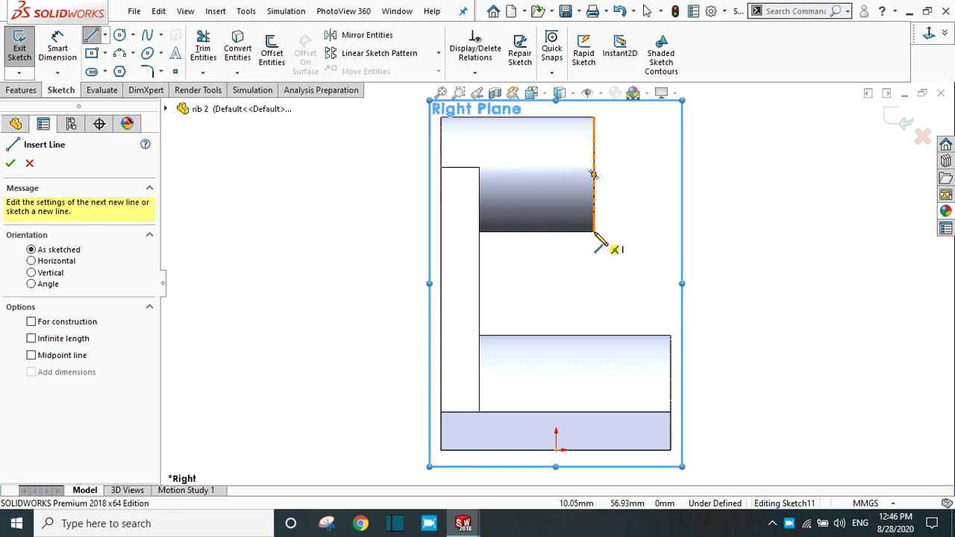
{"action": "left_click", "coordinate": [671, 337]}
{"action": "left_click", "coordinate": [593, 231]}
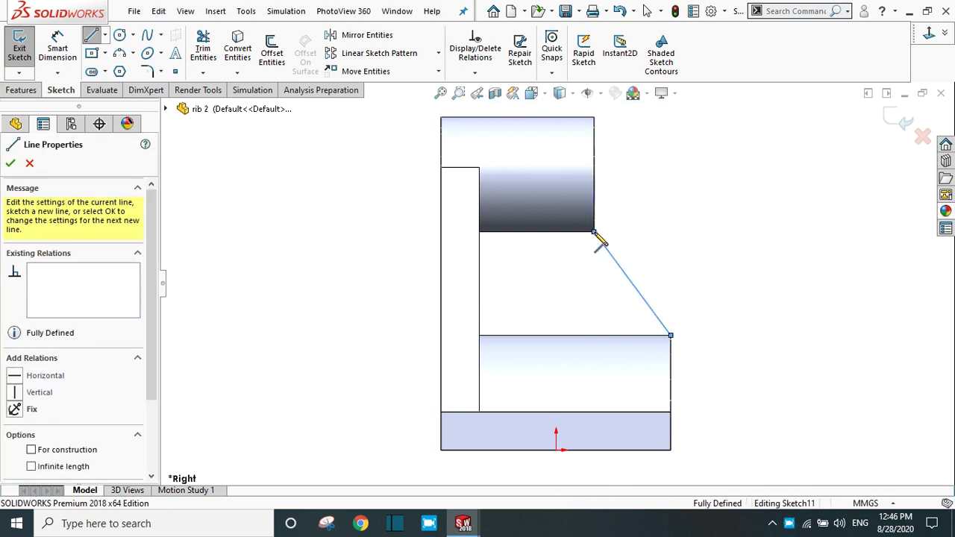
{"action": "right_click", "coordinate": [596, 234]}
{"action": "left_click", "coordinate": [605, 244]}
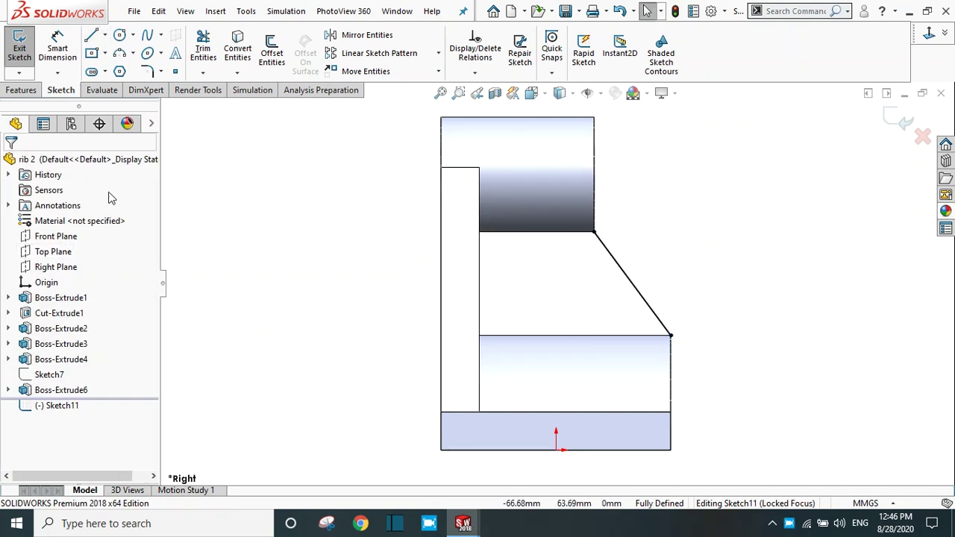
{"action": "left_click", "coordinate": [20, 92]}
{"action": "left_click", "coordinate": [459, 41]}
{"action": "middle_click_drag", "start_coordinate": [714, 269], "coordinate": [625, 282]}
{"action": "key", "text": "f"}
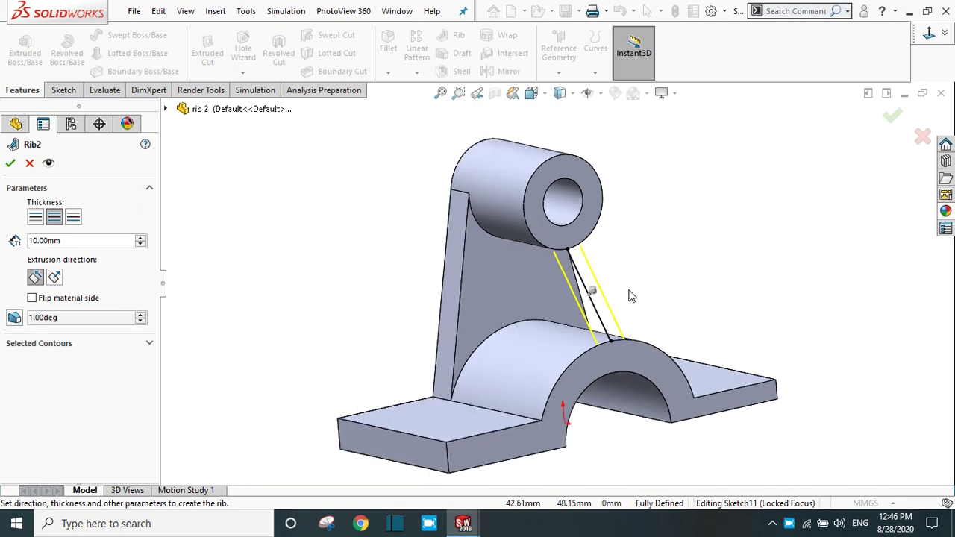
{"action": "middle_click_drag", "start_coordinate": [630, 296], "coordinate": [661, 303]}
{"action": "left_click", "coordinate": [616, 298]}
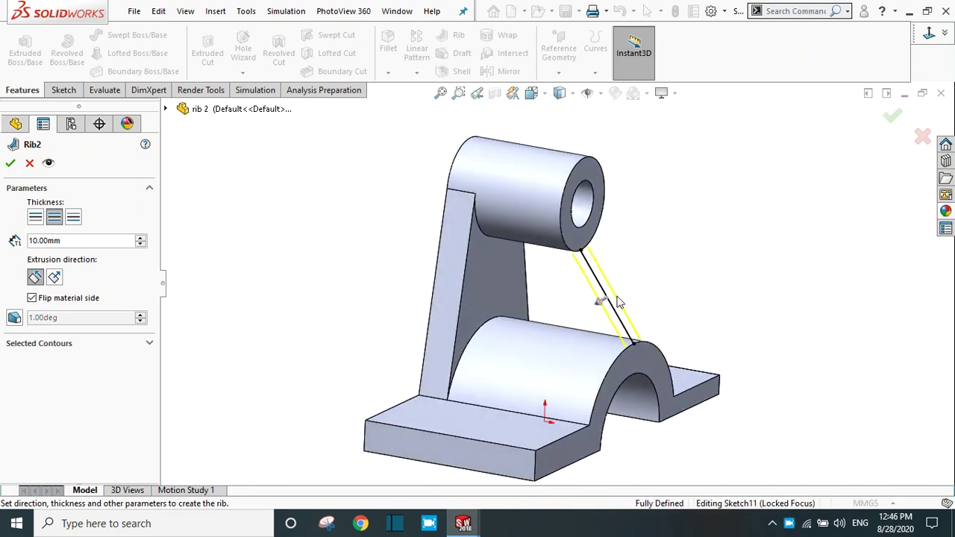
{"action": "left_click", "coordinate": [11, 164]}
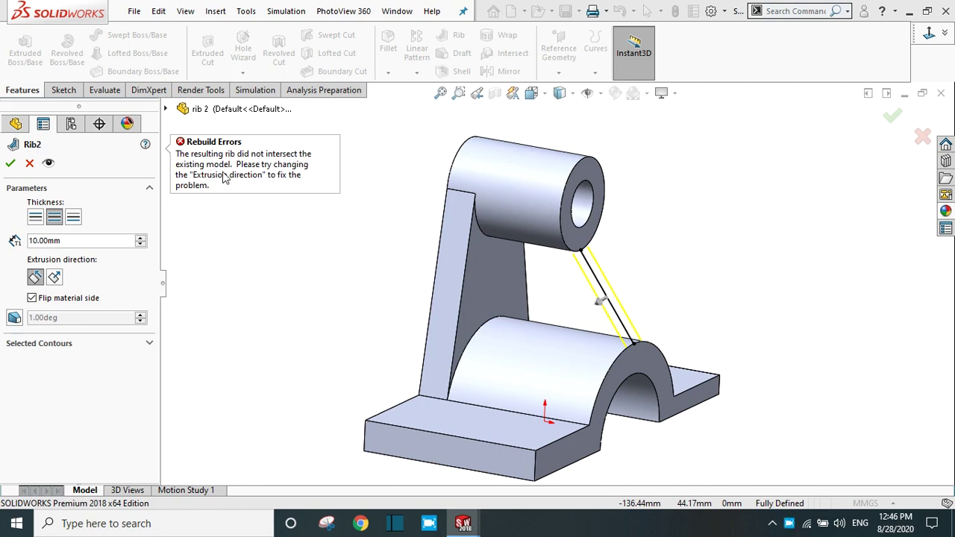
{"action": "scroll", "coordinate": [594, 262], "scroll_direction": "down", "scroll_amount": 5}
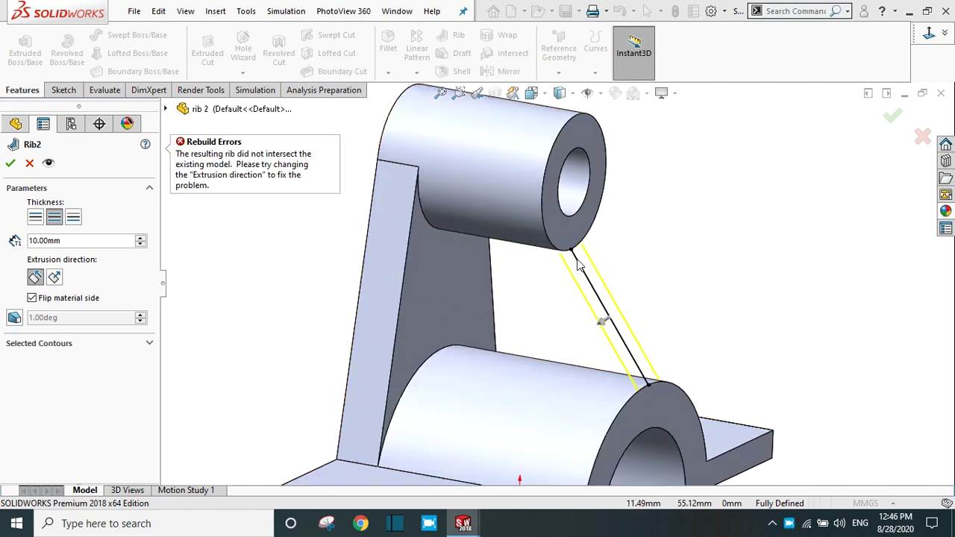
{"action": "scroll", "coordinate": [539, 266], "scroll_direction": "down", "scroll_amount": 2}
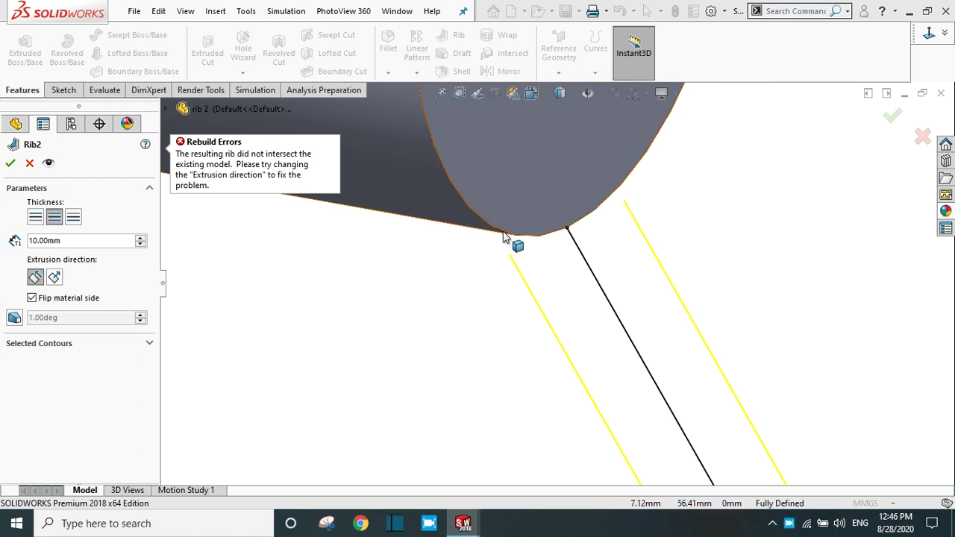
{"action": "scroll", "coordinate": [505, 236], "scroll_direction": "up", "scroll_amount": 7}
{"action": "scroll", "coordinate": [544, 287], "scroll_direction": "down", "scroll_amount": 1}
{"action": "scroll", "coordinate": [541, 288], "scroll_direction": "up", "scroll_amount": 1}
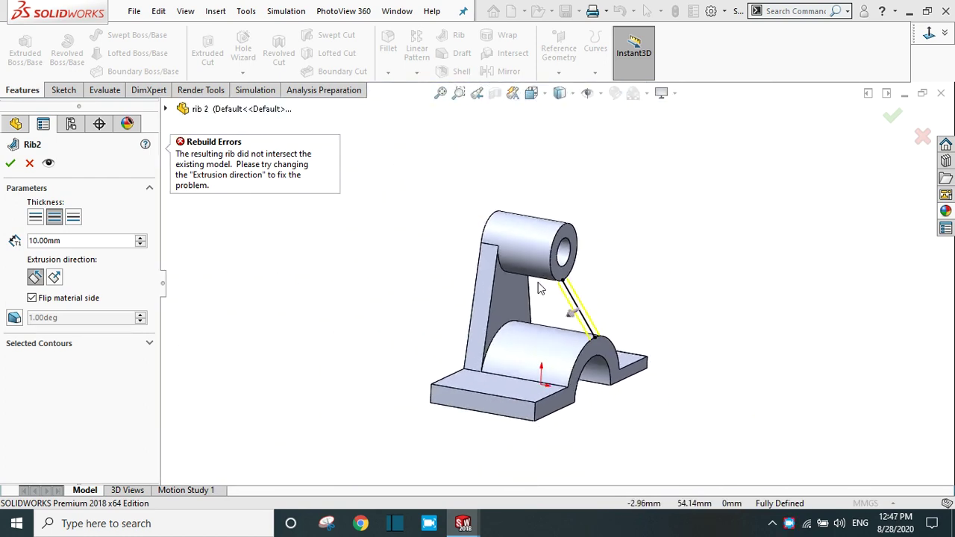
{"action": "left_click", "coordinate": [30, 163]}
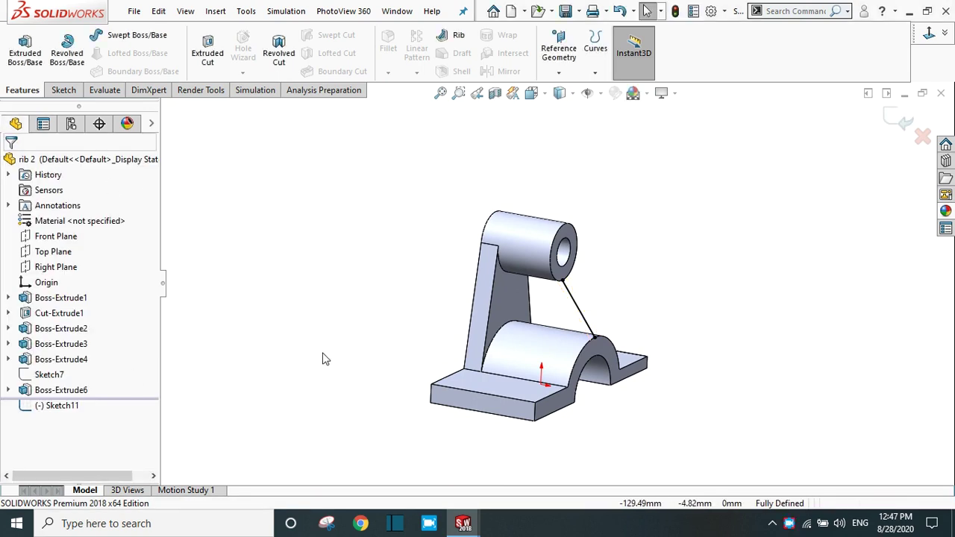
{"action": "left_click", "coordinate": [66, 405]}
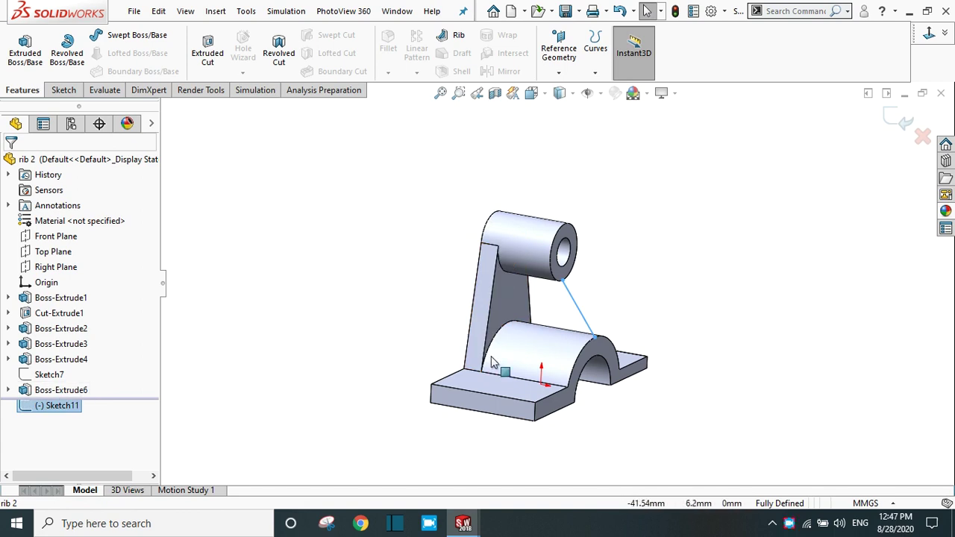
Exit the rib sketch and delete the unused Sketch11 with its slanted line.
{"action": "left_click", "coordinate": [895, 119]}
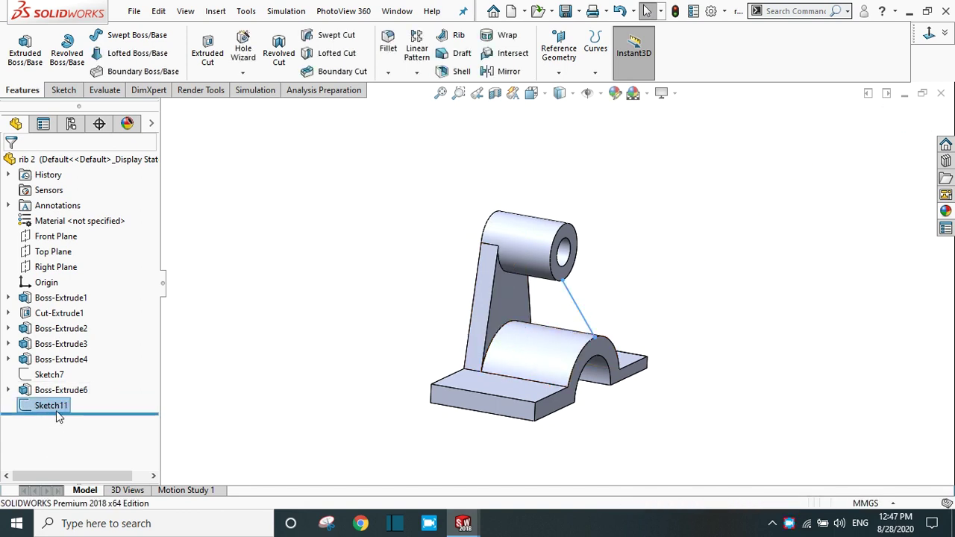
{"action": "key", "text": "Delete"}
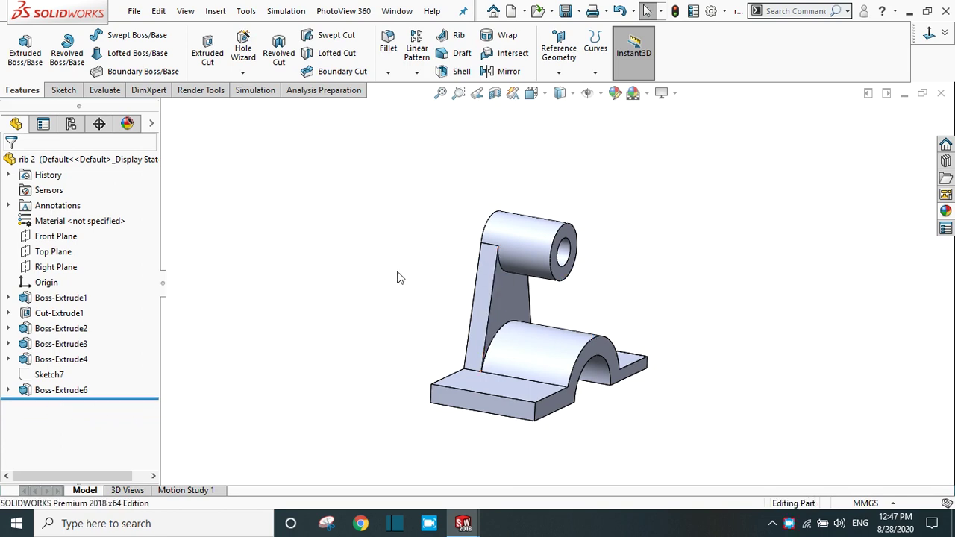
{"action": "left_click", "coordinate": [590, 350]}
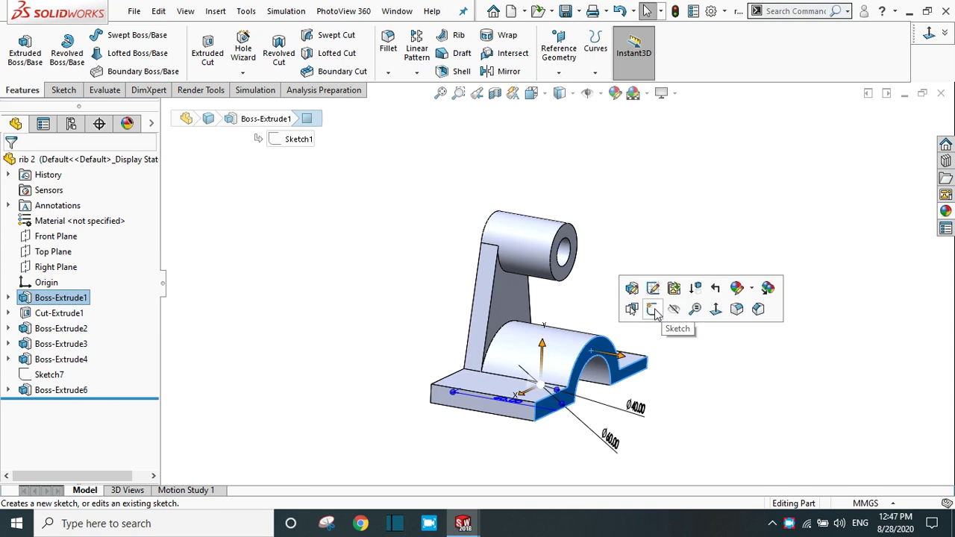
On the front face, draw a thin centre rectangle from the arch centreline up to the upper boss.
{"action": "left_click", "coordinate": [668, 310]}
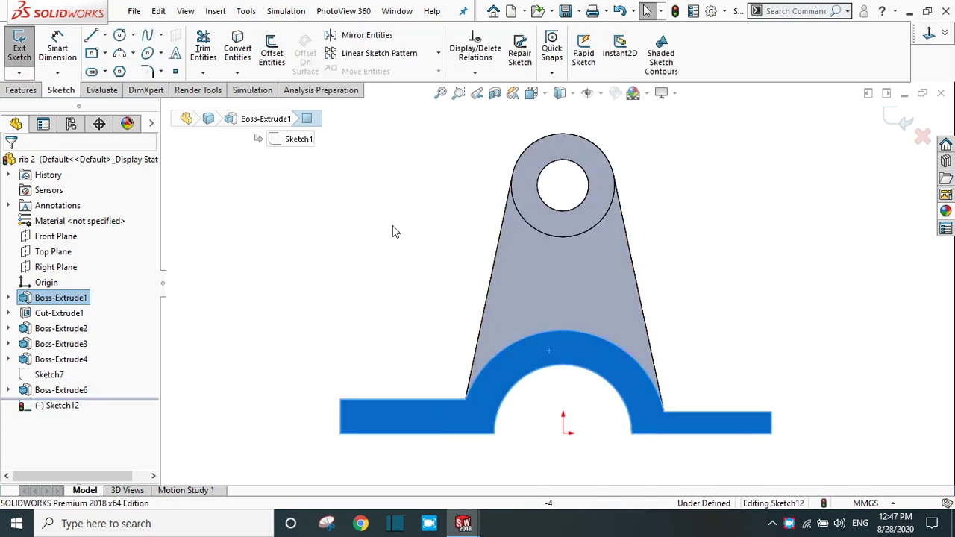
{"action": "left_click", "coordinate": [105, 53]}
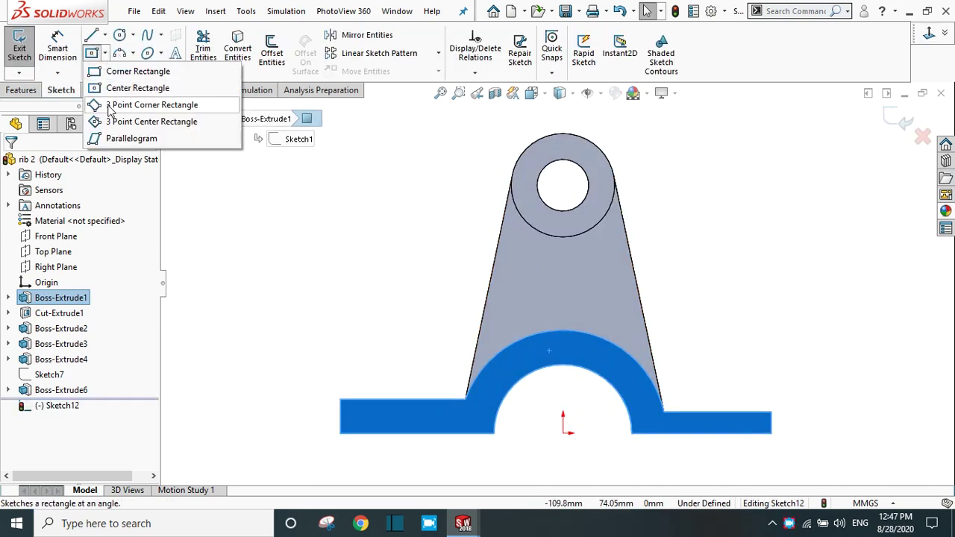
{"action": "left_click", "coordinate": [127, 88]}
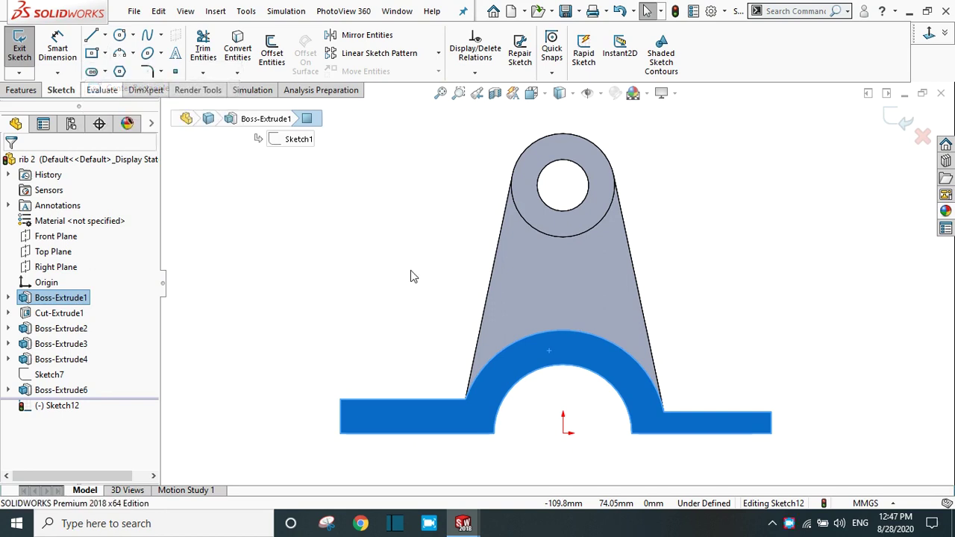
{"action": "left_click", "coordinate": [564, 378]}
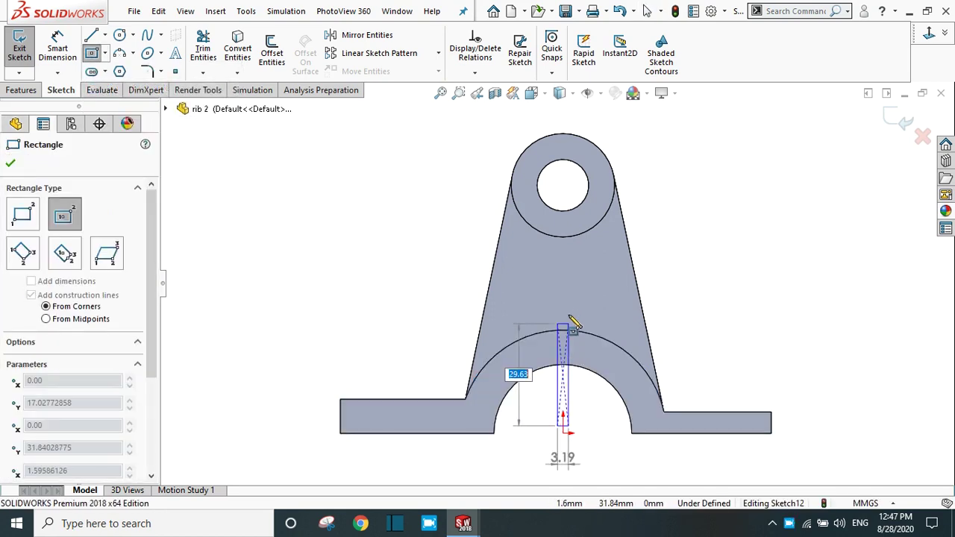
{"action": "left_click", "coordinate": [573, 220]}
{"action": "right_click", "coordinate": [585, 231]}
{"action": "left_click", "coordinate": [587, 231]}
{"action": "middle_click_drag", "start_coordinate": [683, 273], "coordinate": [703, 288]}
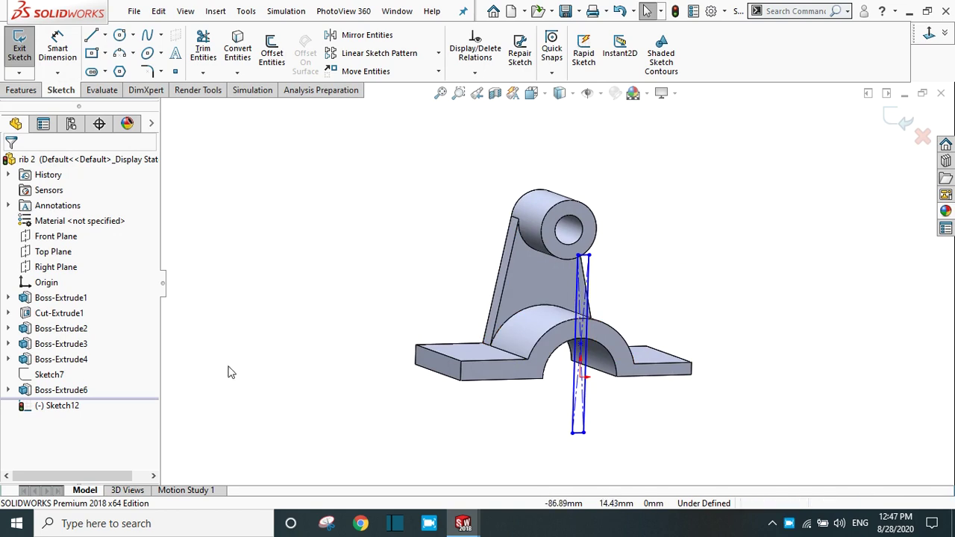
{"action": "middle_click_drag", "start_coordinate": [658, 279], "coordinate": [696, 318]}
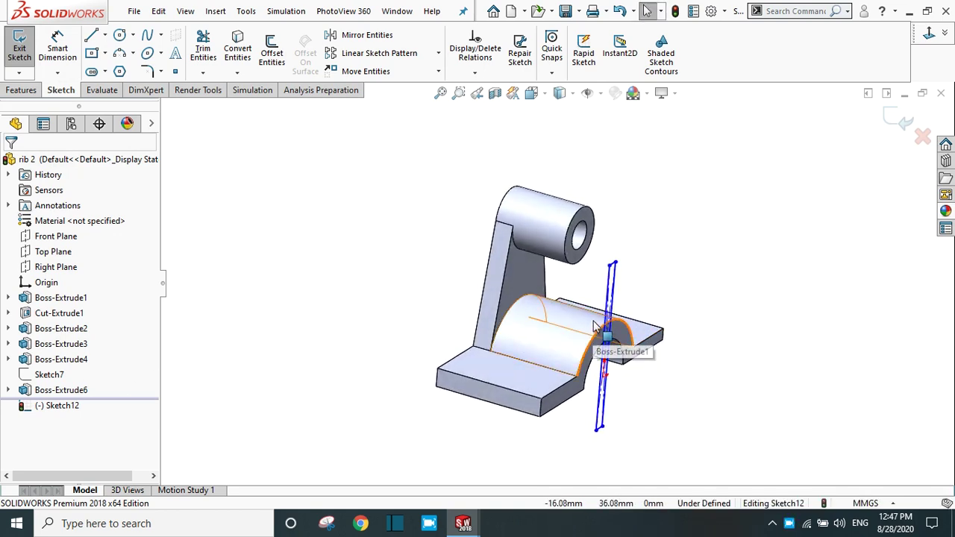
{"action": "middle_click_drag", "start_coordinate": [560, 281], "coordinate": [574, 269]}
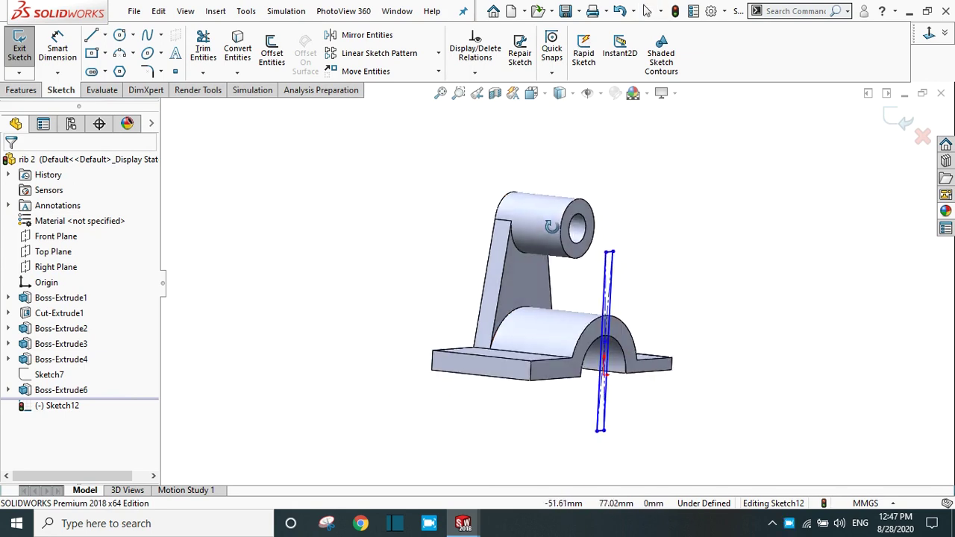
{"action": "left_click", "coordinate": [6, 90]}
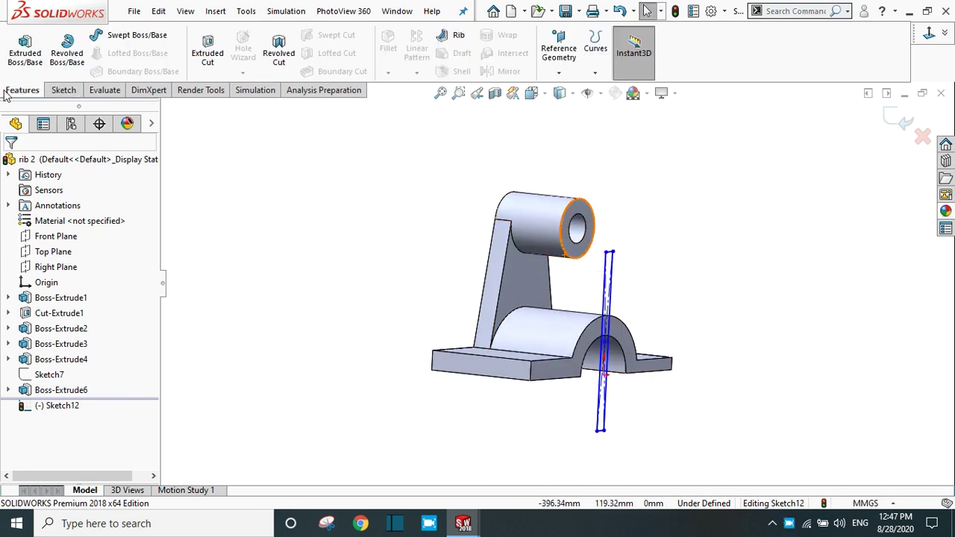
Project Sketch12's rectangle as Split Line2 onto the upper boss's and arch's curved faces.
{"action": "left_click", "coordinate": [595, 75]}
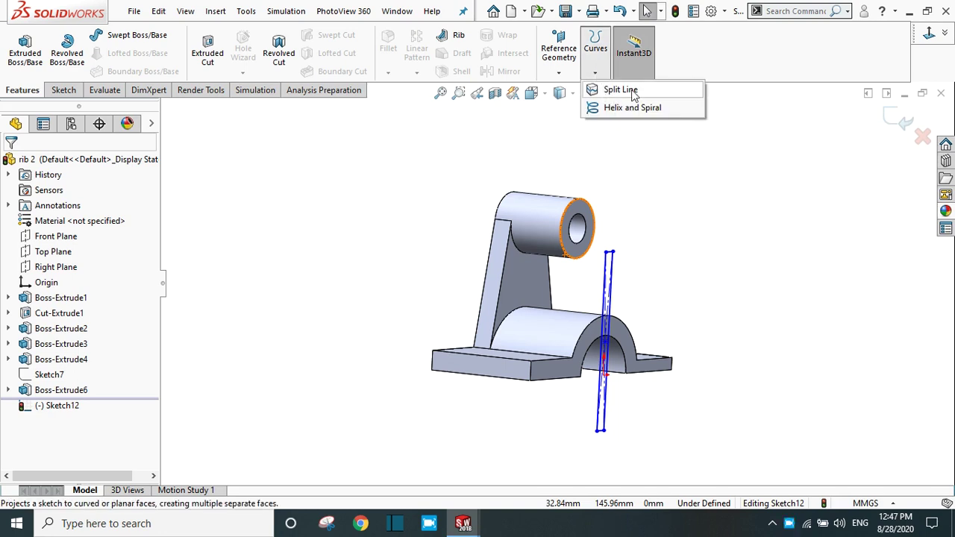
{"action": "left_click", "coordinate": [631, 98]}
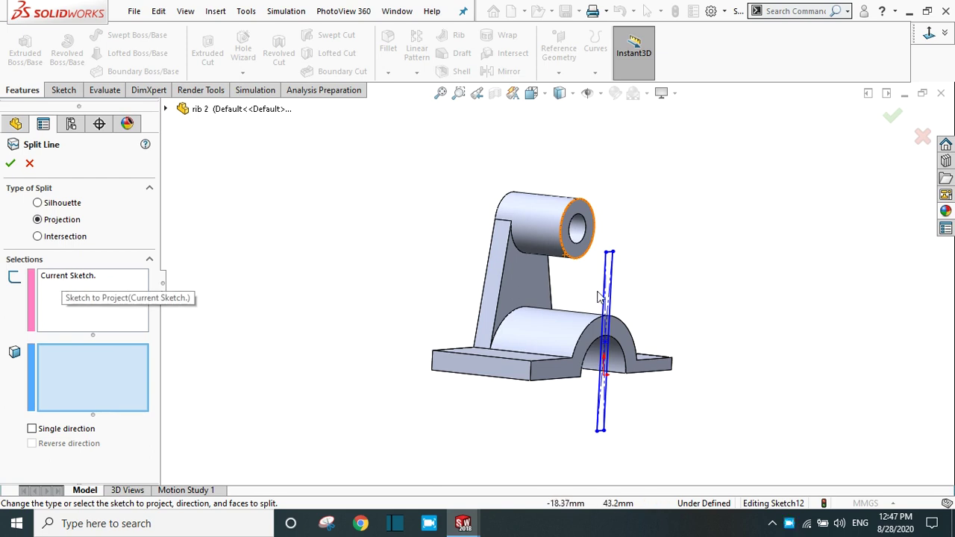
{"action": "scroll", "coordinate": [559, 295], "scroll_direction": "down", "scroll_amount": 2}
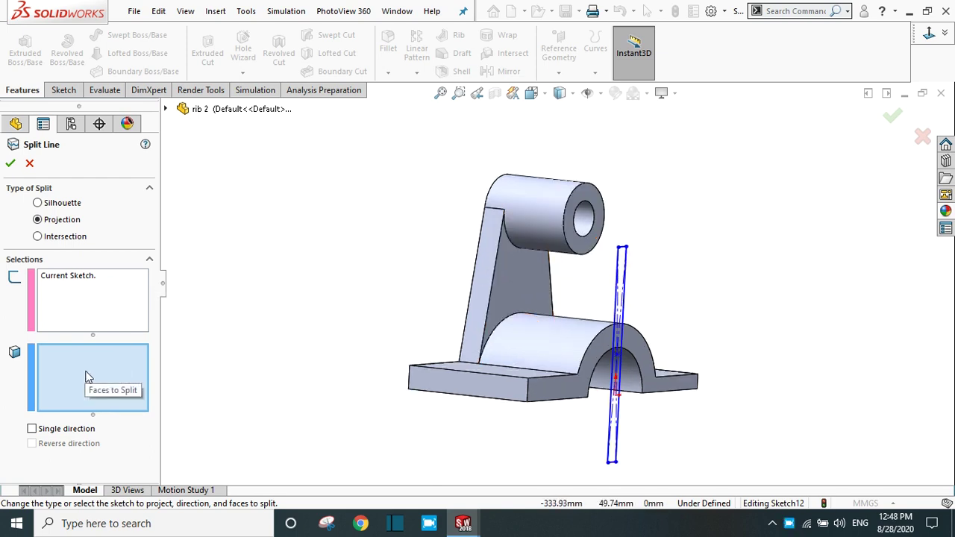
{"action": "middle_click_drag", "start_coordinate": [673, 305], "coordinate": [575, 268]}
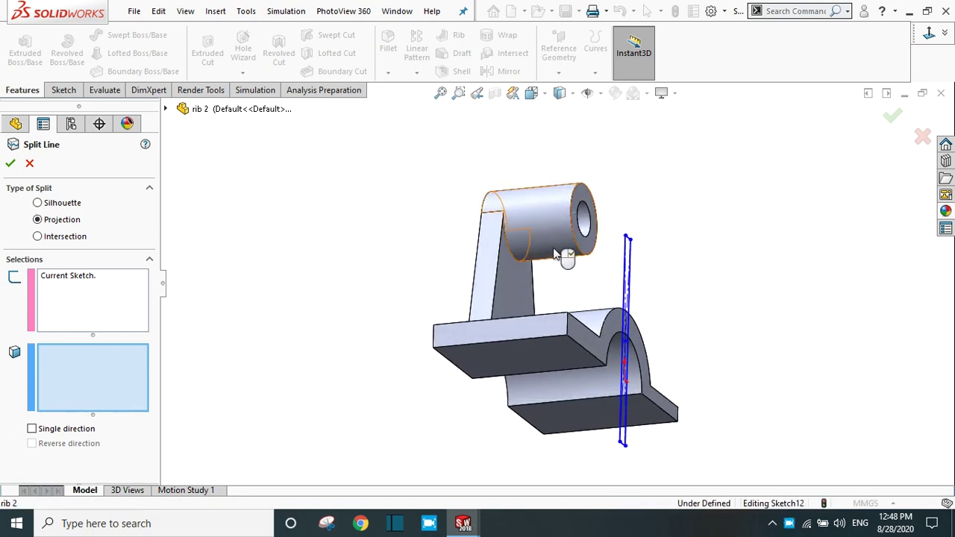
{"action": "left_click", "coordinate": [556, 254]}
{"action": "middle_click_drag", "start_coordinate": [703, 275], "coordinate": [689, 420]}
{"action": "left_click", "coordinate": [581, 330]}
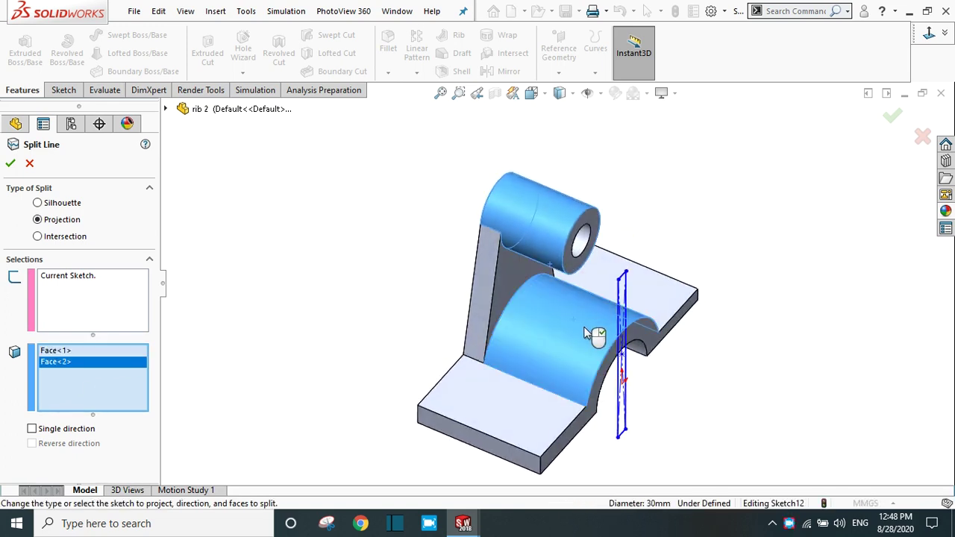
{"action": "left_click", "coordinate": [10, 164]}
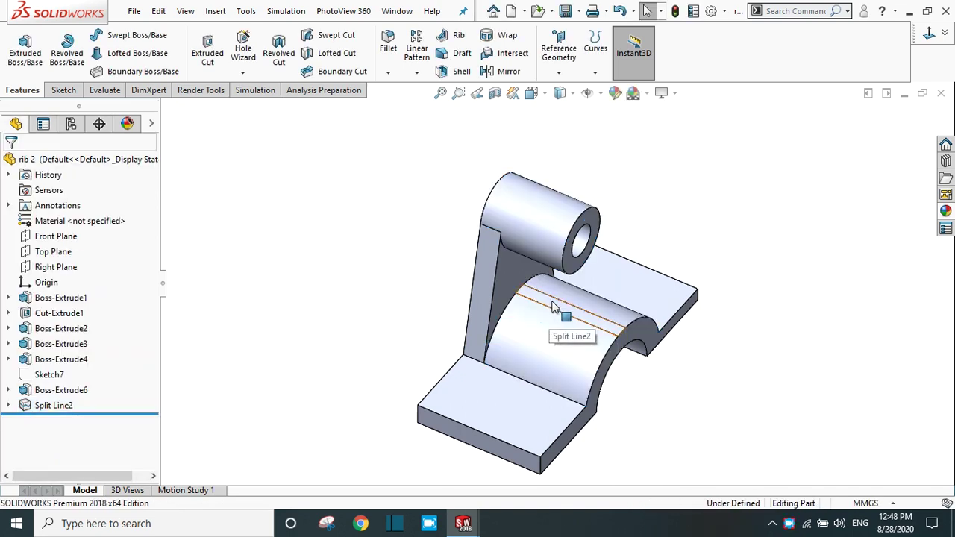
Loft a web, Loft2, from the cylinder's underside split face to the half-cylinder's top face, aligning connectors.
{"action": "left_click", "coordinate": [943, 432]}
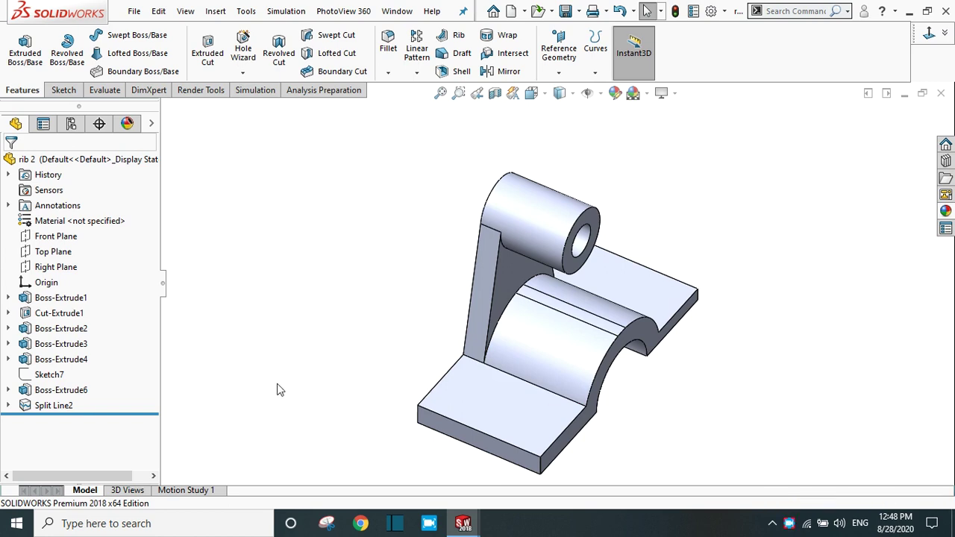
{"action": "middle_click_drag", "start_coordinate": [276, 391], "coordinate": [277, 325]}
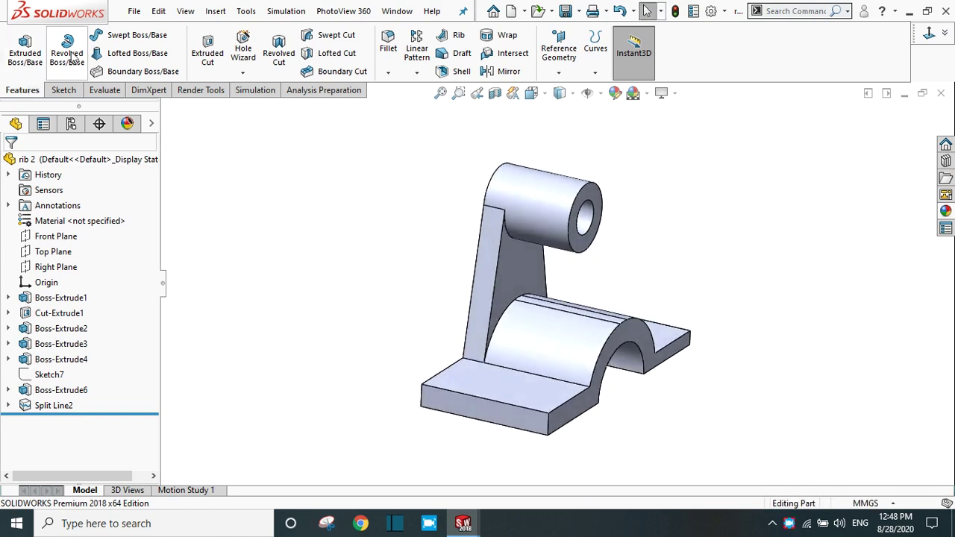
{"action": "left_click", "coordinate": [134, 53]}
{"action": "middle_click_drag", "start_coordinate": [688, 269], "coordinate": [671, 183]}
{"action": "scroll", "coordinate": [565, 261], "scroll_direction": "down", "scroll_amount": 4}
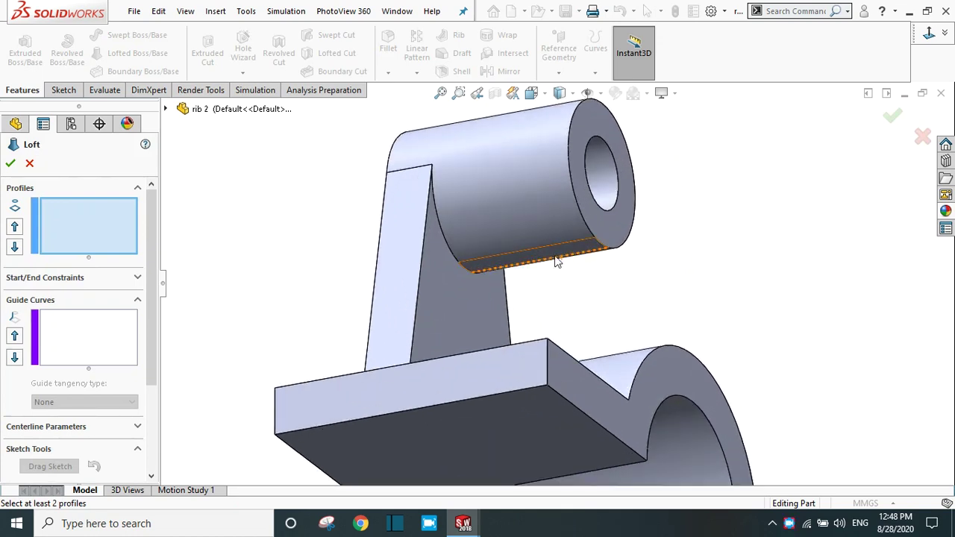
{"action": "left_click", "coordinate": [545, 264]}
{"action": "middle_click_drag", "start_coordinate": [674, 282], "coordinate": [633, 340]}
{"action": "left_click", "coordinate": [624, 305]}
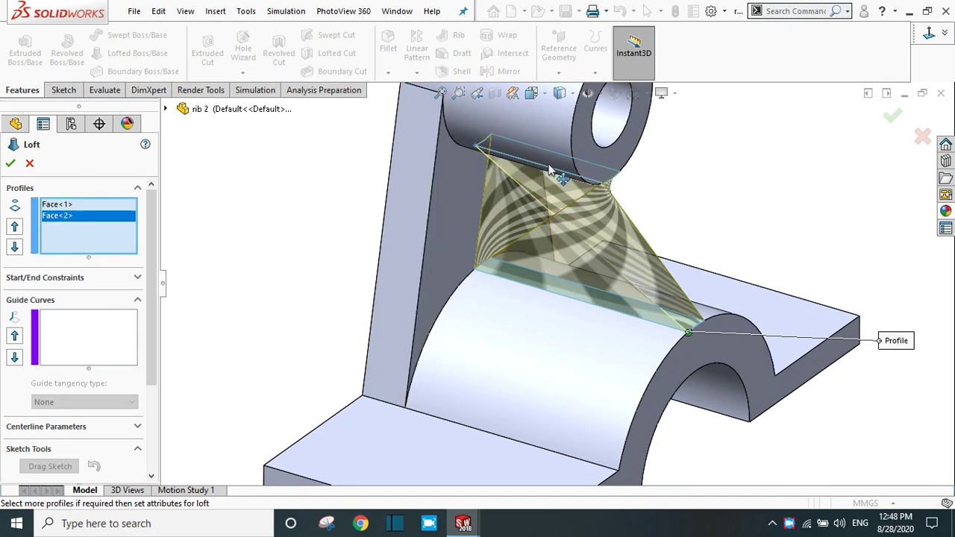
{"action": "left_click_drag", "start_coordinate": [605, 188], "coordinate": [613, 191]}
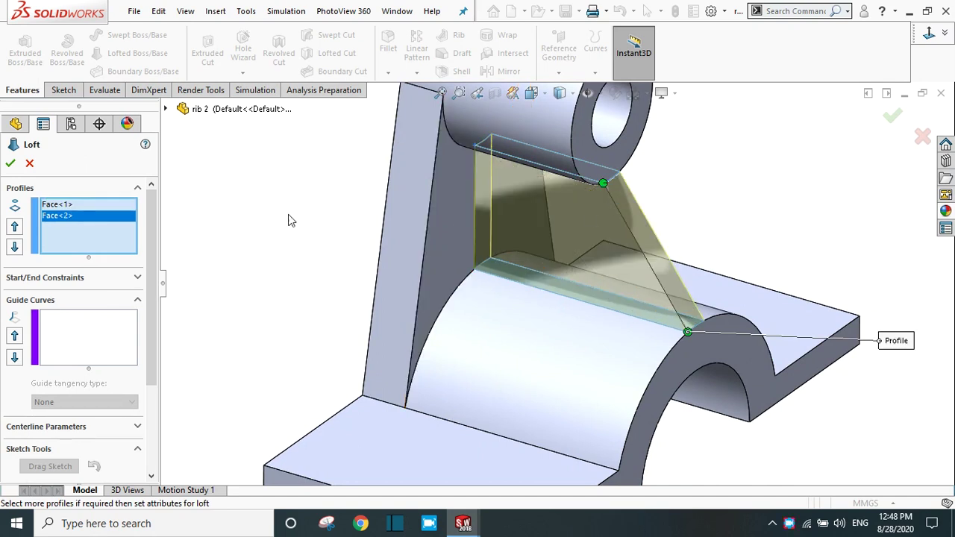
{"action": "left_click", "coordinate": [11, 164]}
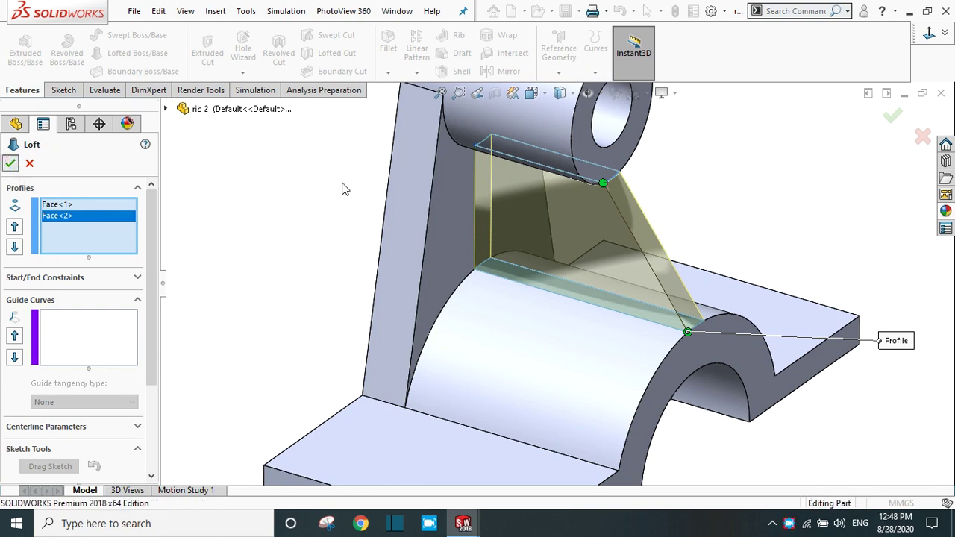
{"action": "scroll", "coordinate": [557, 228], "scroll_direction": "up", "scroll_amount": 3}
{"action": "middle_click_drag", "start_coordinate": [661, 234], "coordinate": [671, 191]}
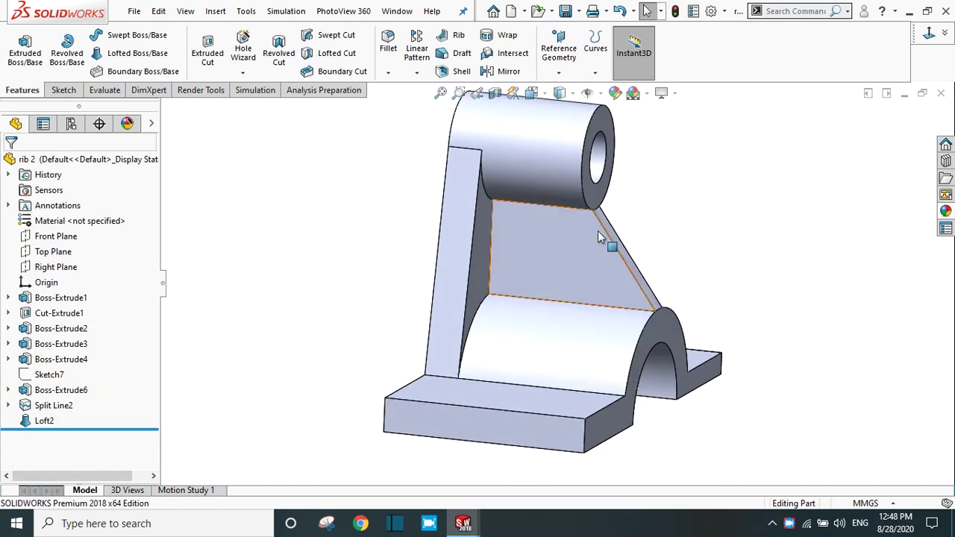
Remove Loft2, Split Line2 and Sketch12 in turn, taking the lofted web off the bracket.
{"action": "scroll", "coordinate": [599, 230], "scroll_direction": "down", "scroll_amount": 5}
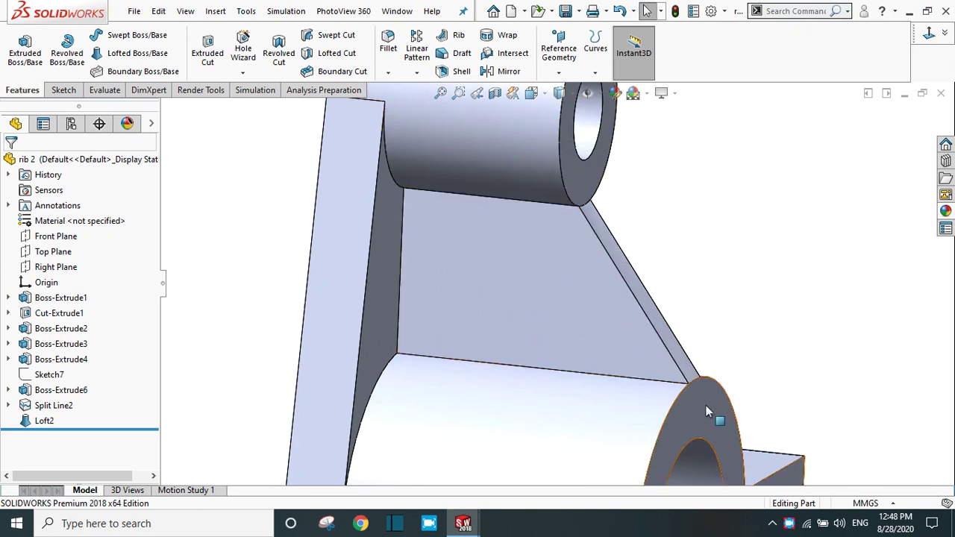
{"action": "scroll", "coordinate": [706, 405], "scroll_direction": "up", "scroll_amount": 5}
{"action": "mouse_move", "coordinate": [705, 405]}
{"action": "middle_mouse_down"}
{"action": "mouse_move", "coordinate": [610, 328]}
{"action": "mouse_move", "coordinate": [635, 329]}
{"action": "middle_mouse_up"}
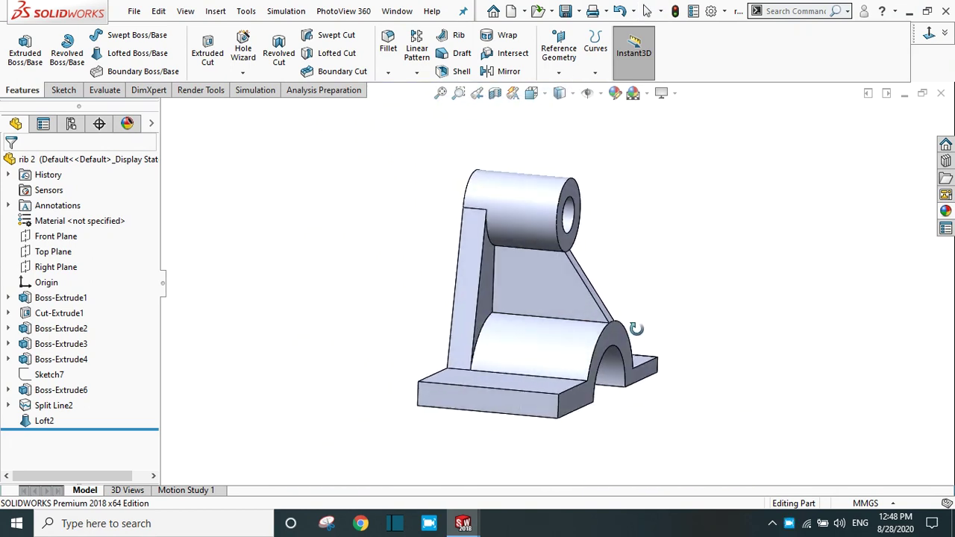
{"action": "left_click", "coordinate": [44, 422]}
{"action": "key", "text": "ctrl+z"}
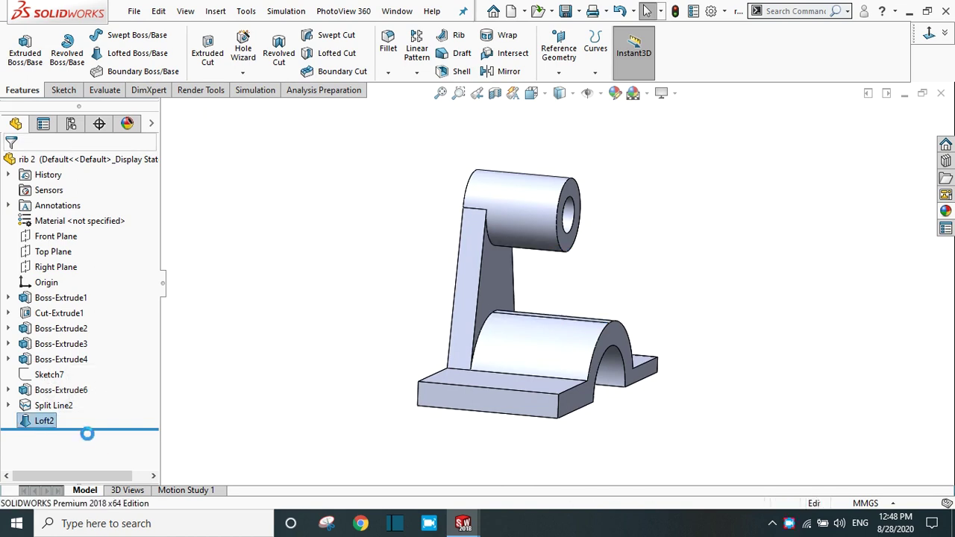
{"action": "left_click", "coordinate": [117, 410]}
{"action": "key", "text": "ctrl+z"}
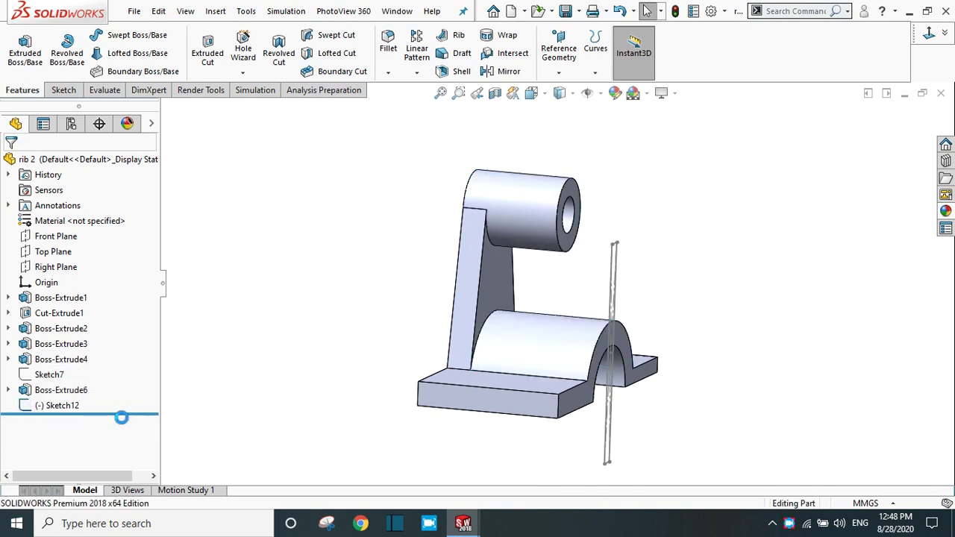
{"action": "left_click", "coordinate": [57, 405]}
{"action": "key", "text": "ctrl+z"}
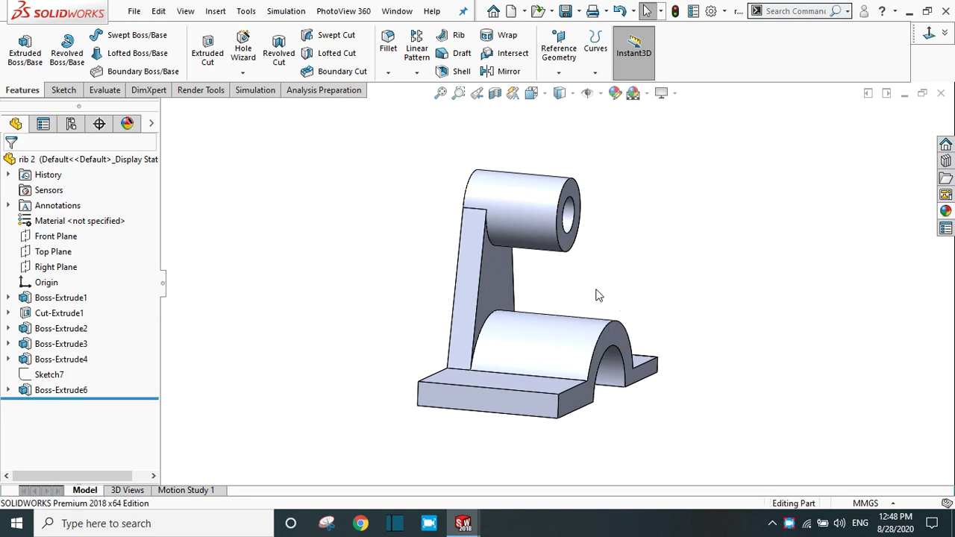
{"action": "scroll", "coordinate": [572, 274], "scroll_direction": "down", "scroll_amount": 3}
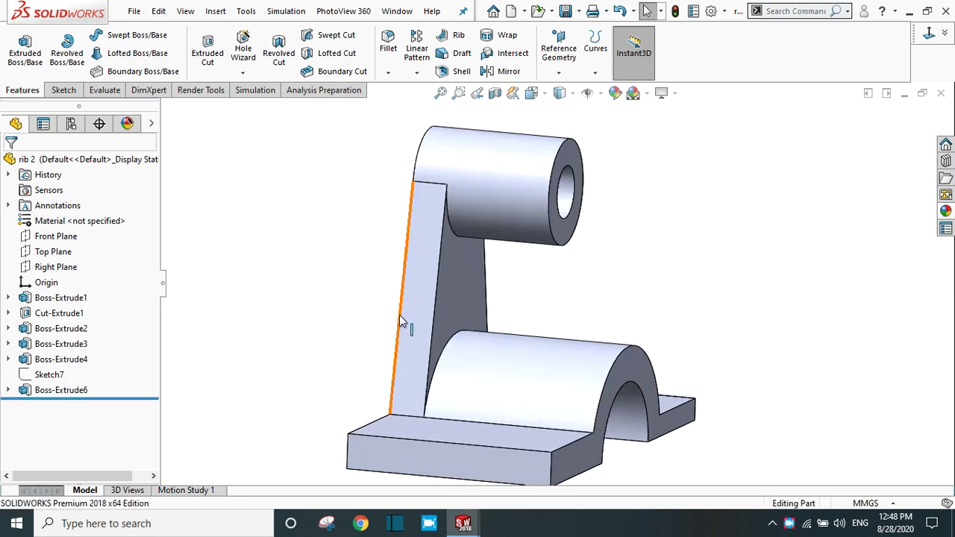
Start a Right Plane sketch with a slanted line from the lower block's top corner to the upper block's corner.
{"action": "left_click", "coordinate": [45, 267]}
{"action": "left_click", "coordinate": [51, 245]}
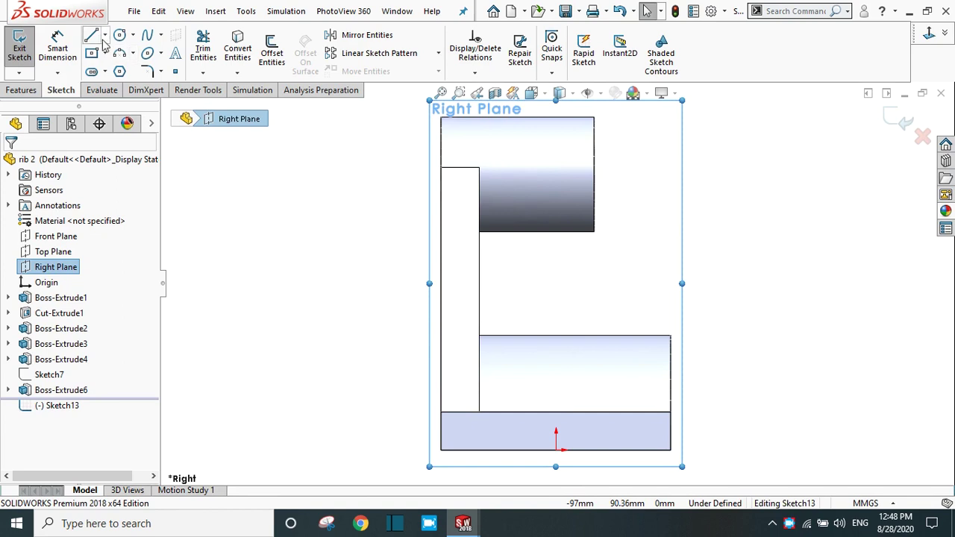
{"action": "left_click", "coordinate": [670, 336]}
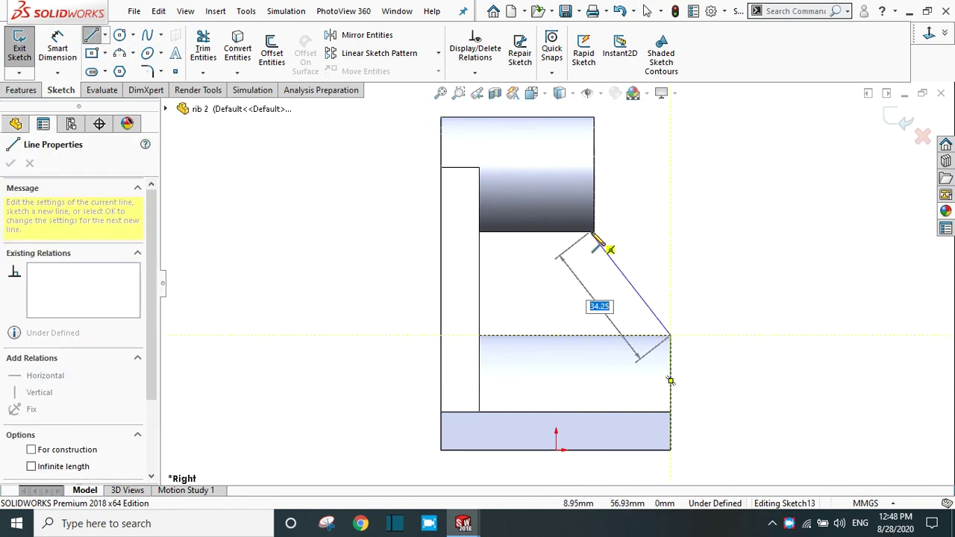
{"action": "left_click", "coordinate": [593, 233]}
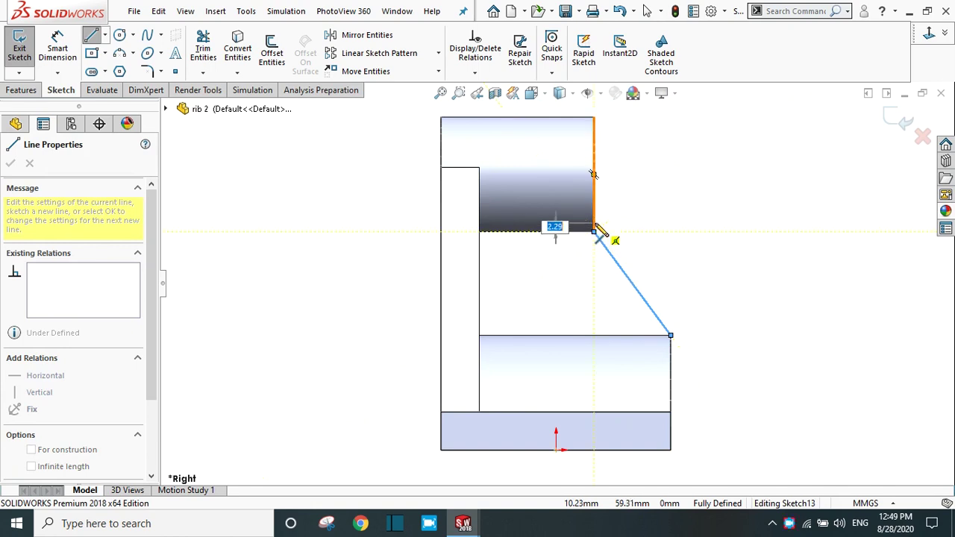
{"action": "scroll", "coordinate": [595, 228], "scroll_direction": "down", "scroll_amount": 3}
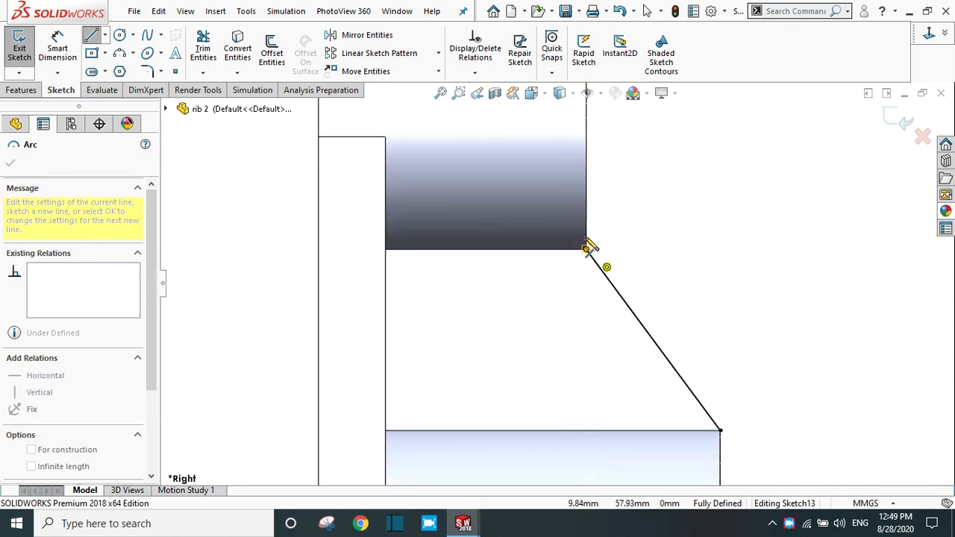
Add a small tangent arc at the slanted line's upper corner.
{"action": "key", "text": "a"}
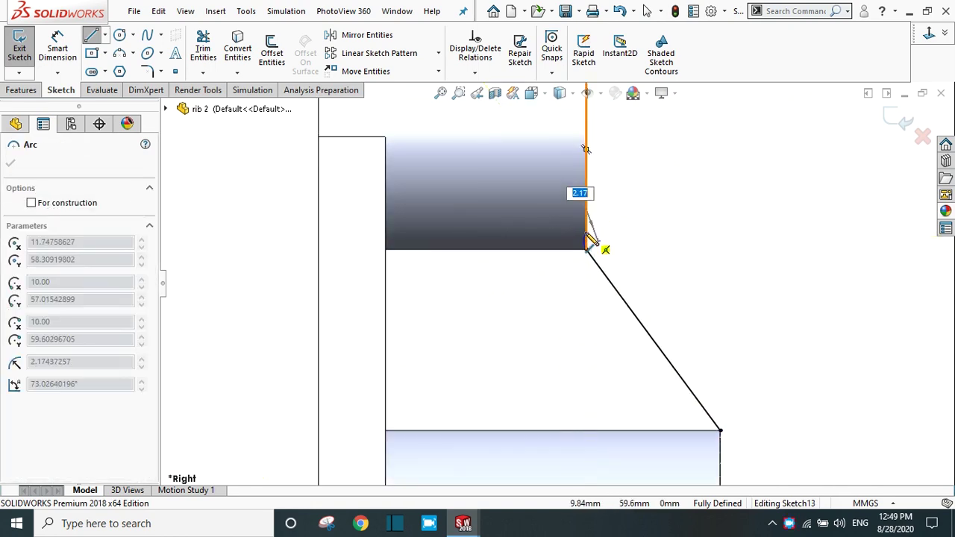
{"action": "left_click", "coordinate": [590, 240]}
{"action": "right_click", "coordinate": [596, 242]}
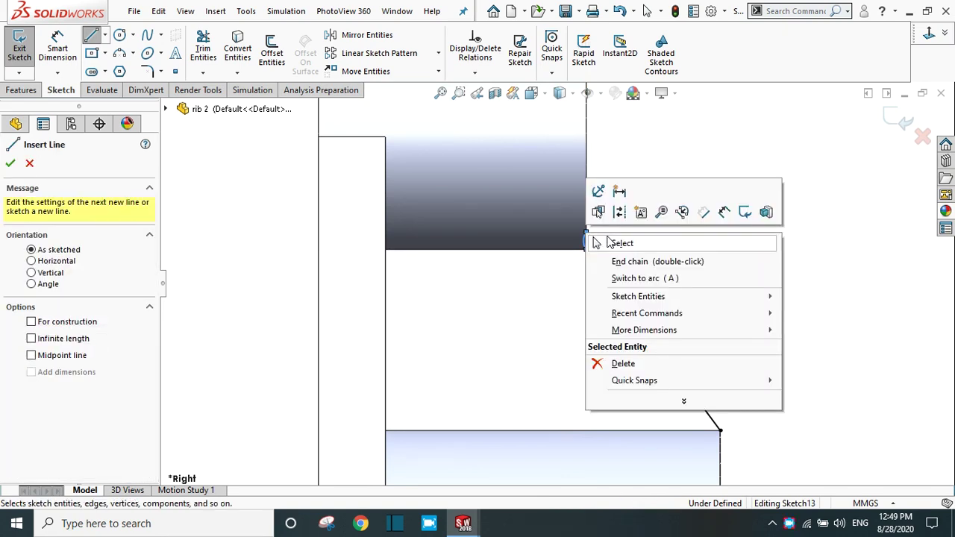
{"action": "left_click", "coordinate": [619, 243]}
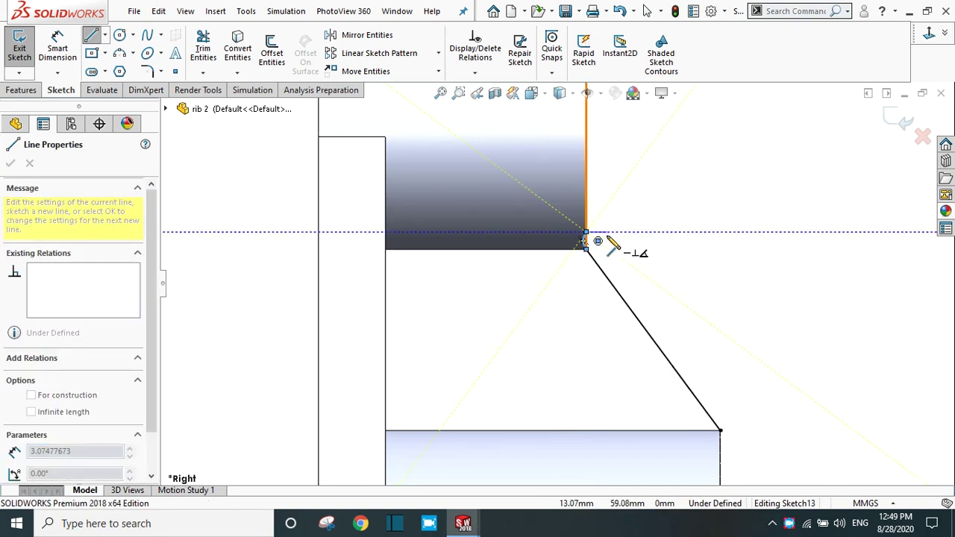
{"action": "key", "text": "Escape"}
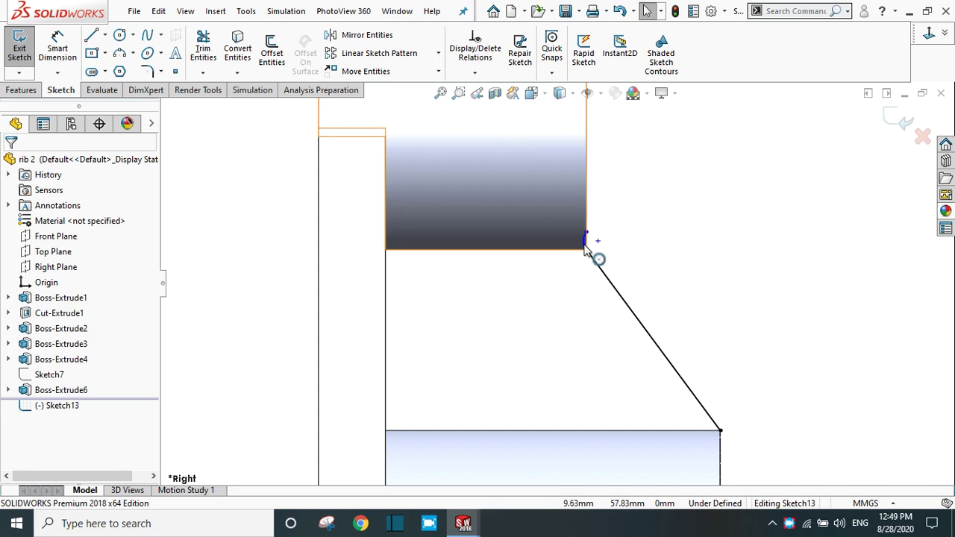
{"action": "scroll", "coordinate": [589, 253], "scroll_direction": "down", "scroll_amount": 3}
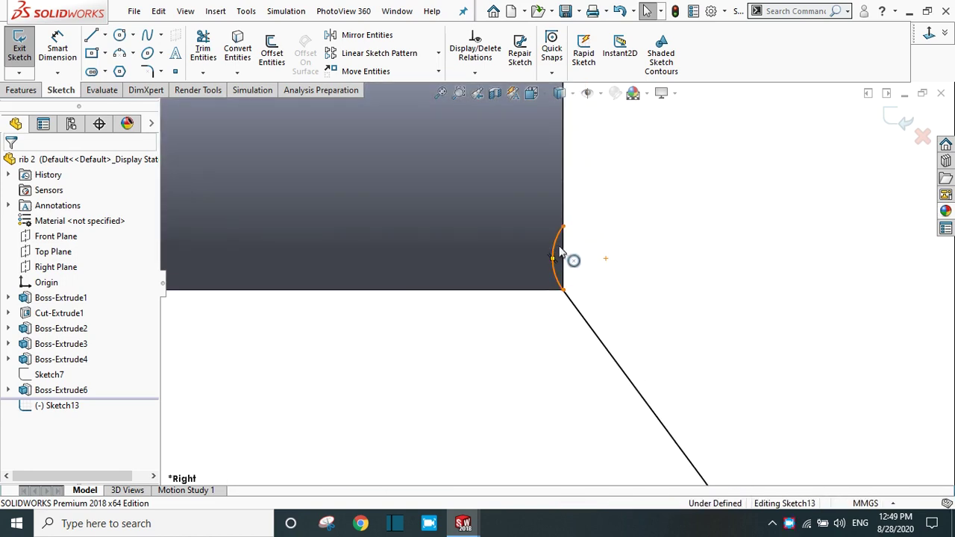
{"action": "left_click", "coordinate": [560, 252]}
{"action": "key", "text": "Escape"}
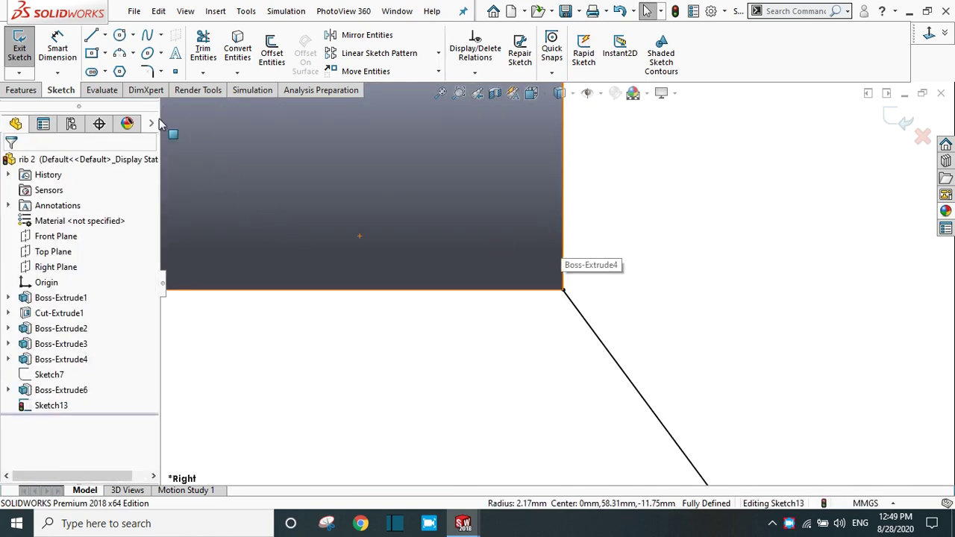
Draw a short vertical line at the upper corner endpoint.
{"action": "left_click", "coordinate": [91, 35]}
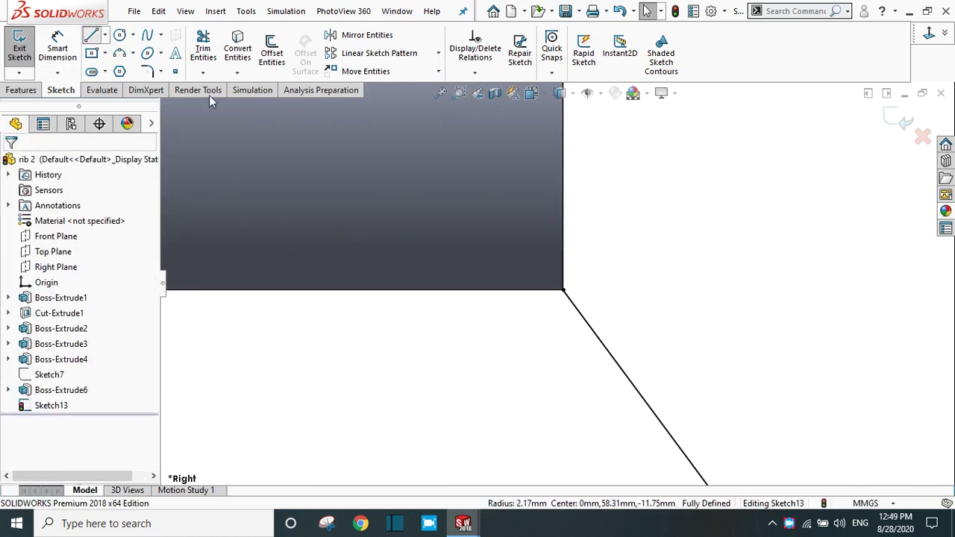
{"action": "left_click", "coordinate": [563, 291]}
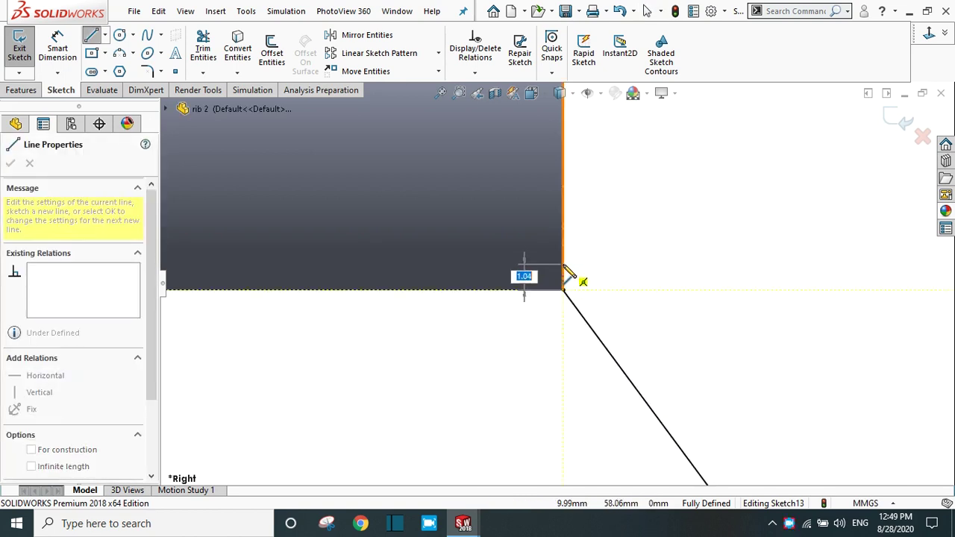
{"action": "left_click", "coordinate": [565, 267]}
{"action": "right_click", "coordinate": [565, 267]}
{"action": "left_click", "coordinate": [593, 273]}
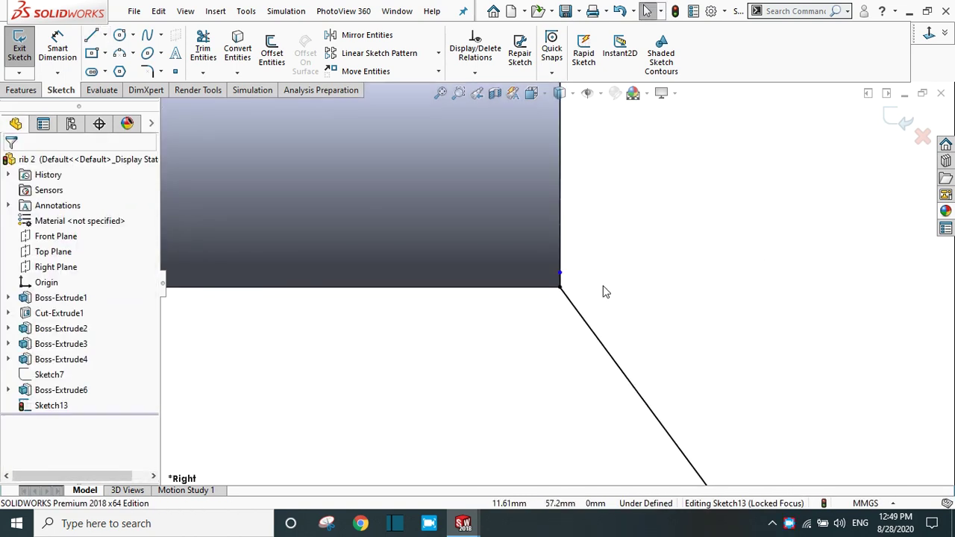
{"action": "scroll", "coordinate": [590, 296], "scroll_direction": "down", "scroll_amount": 4}
{"action": "scroll", "coordinate": [571, 304], "scroll_direction": "up", "scroll_amount": 4}
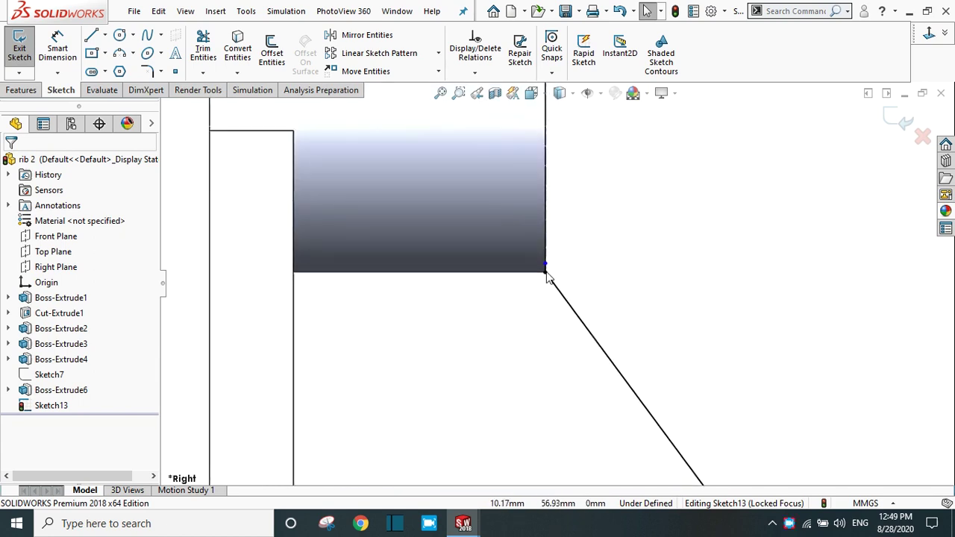
{"action": "scroll", "coordinate": [618, 341], "scroll_direction": "down", "scroll_amount": 2}
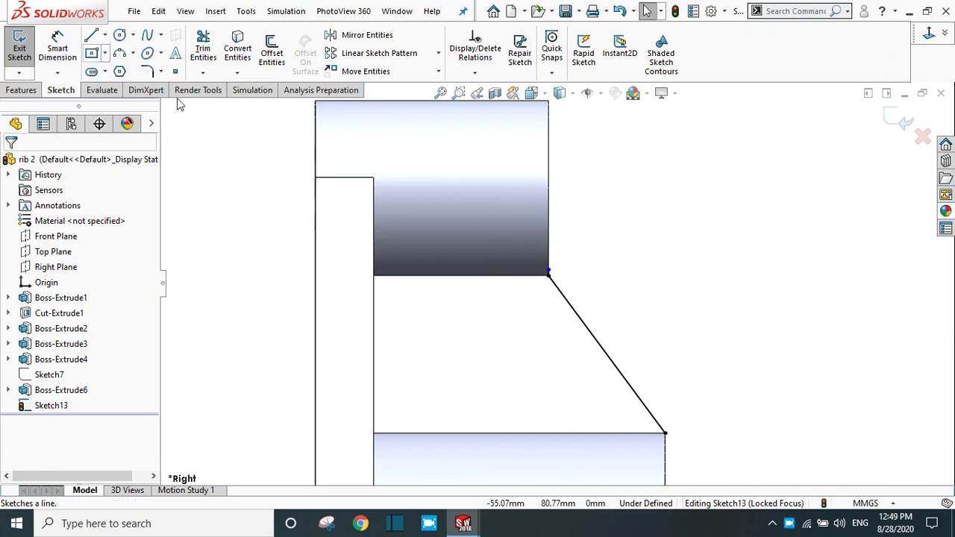
Draw a short vertical line extending down from the lower corner.
{"action": "left_click", "coordinate": [91, 37]}
{"action": "left_click", "coordinate": [665, 433]}
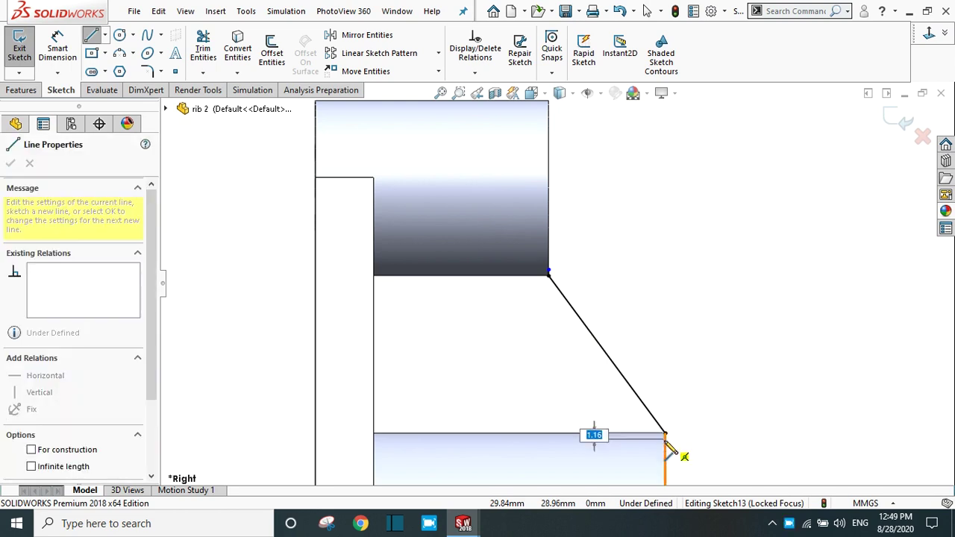
{"action": "left_click", "coordinate": [666, 454]}
{"action": "right_click", "coordinate": [680, 453]}
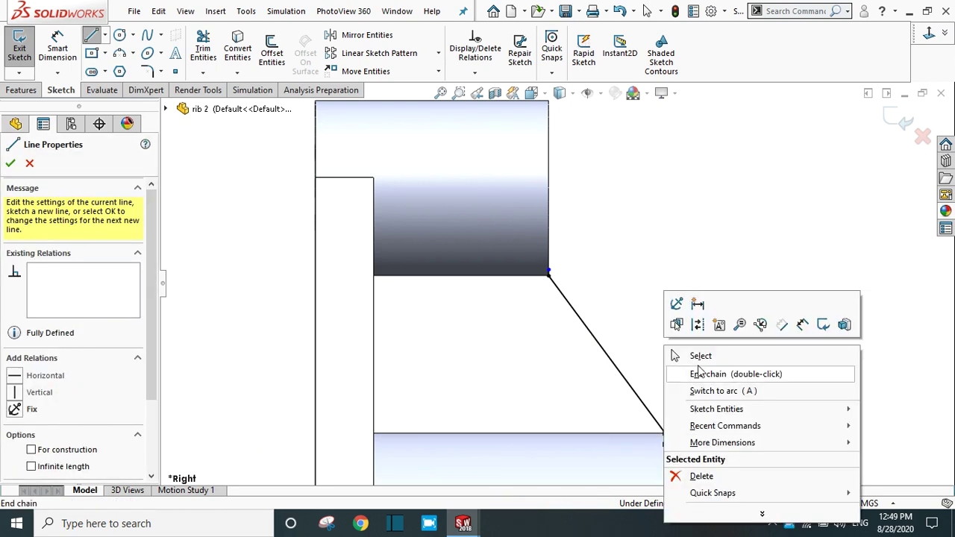
{"action": "left_click", "coordinate": [676, 355]}
{"action": "scroll", "coordinate": [549, 276], "scroll_direction": "up", "scroll_amount": 1}
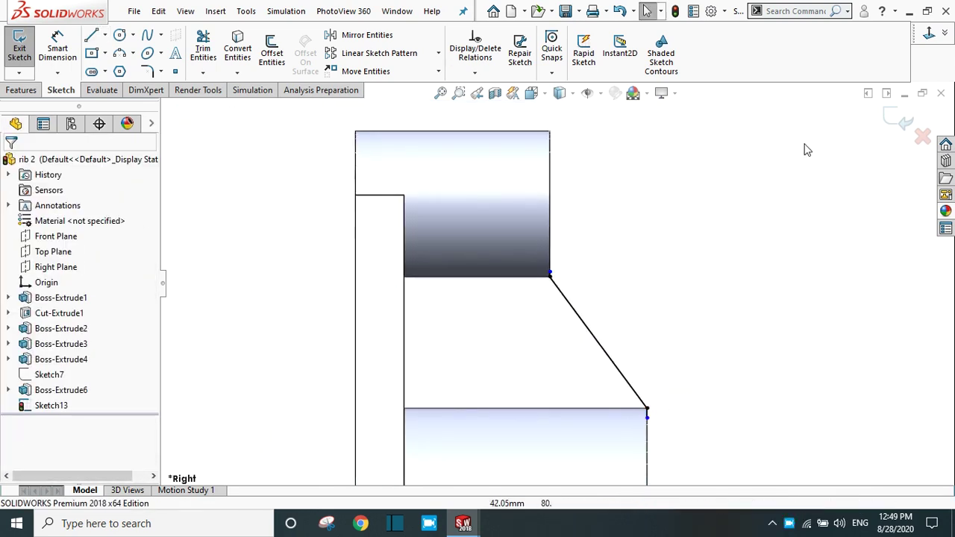
{"action": "left_click", "coordinate": [21, 91]}
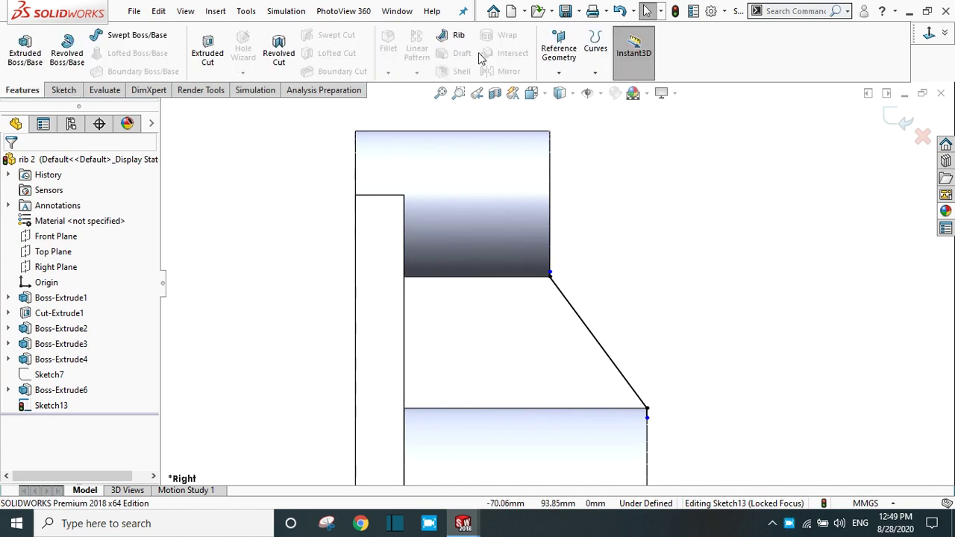
Create Rib3, a 10 mm sloped rib bracing the upper boss to the arch, and zoom to inspect it.
{"action": "left_click", "coordinate": [452, 35]}
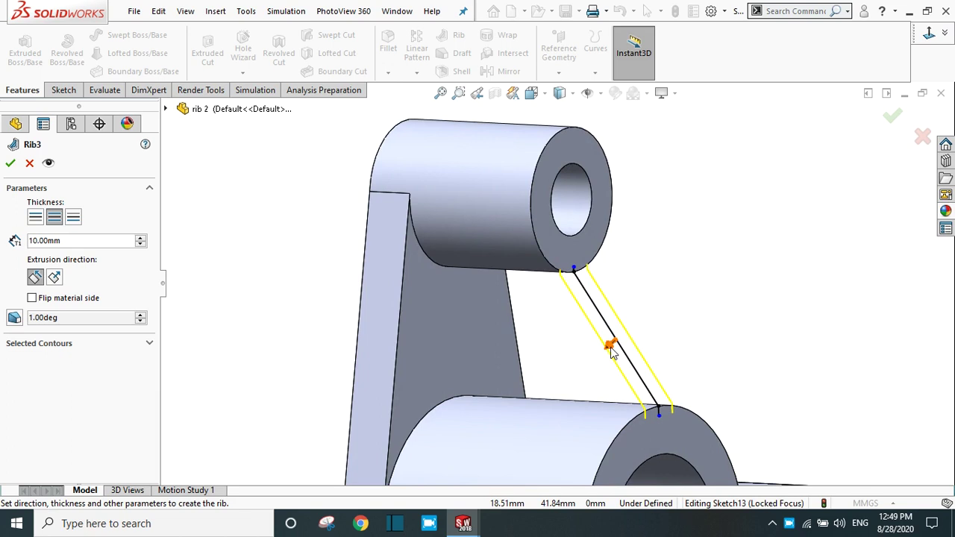
{"action": "left_click", "coordinate": [10, 164]}
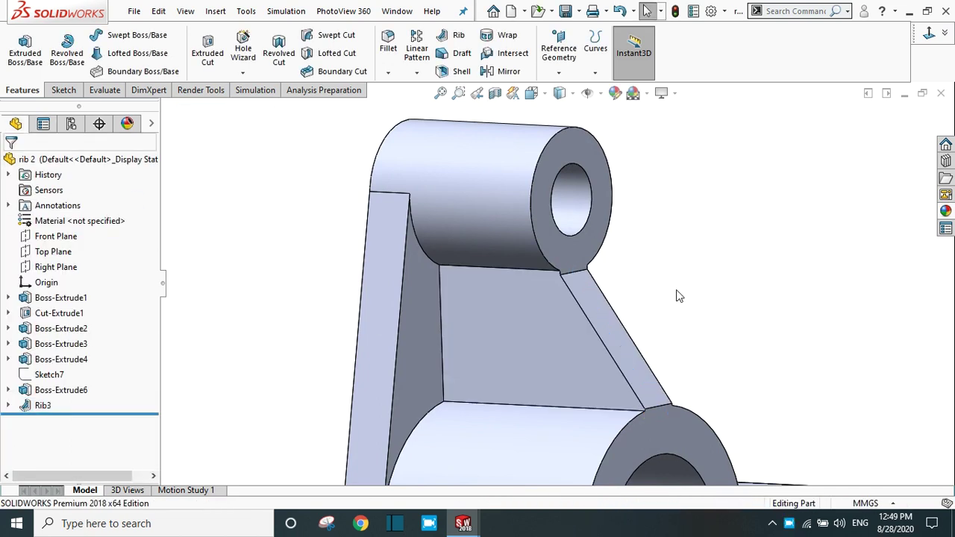
{"action": "scroll", "coordinate": [669, 288], "scroll_direction": "up", "scroll_amount": 2}
{"action": "scroll", "coordinate": [684, 305], "scroll_direction": "down", "scroll_amount": 5}
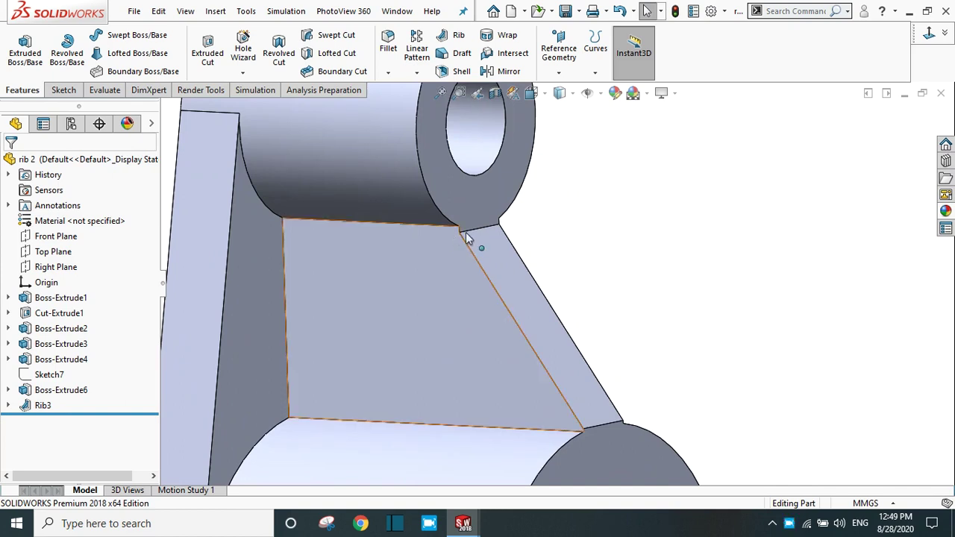
{"action": "scroll", "coordinate": [466, 235], "scroll_direction": "down", "scroll_amount": 4}
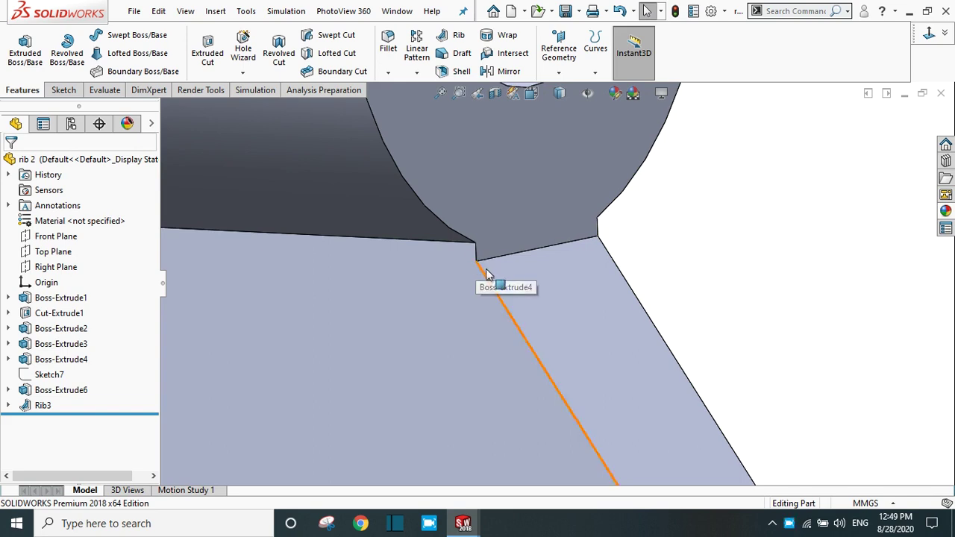
{"action": "scroll", "coordinate": [509, 327], "scroll_direction": "up", "scroll_amount": 5}
{"action": "scroll", "coordinate": [528, 363], "scroll_direction": "down", "scroll_amount": 2}
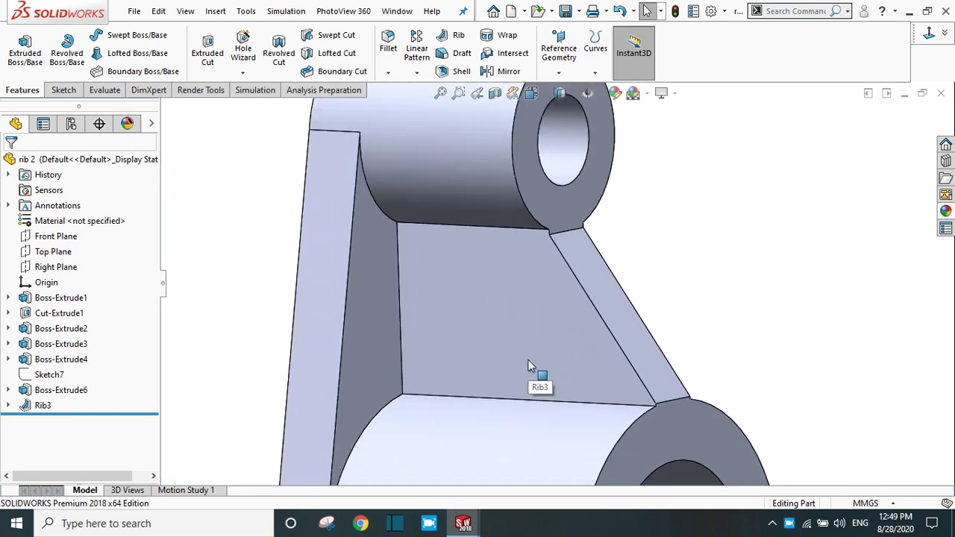
{"action": "scroll", "coordinate": [536, 347], "scroll_direction": "up", "scroll_amount": 4}
{"action": "scroll", "coordinate": [633, 295], "scroll_direction": "down", "scroll_amount": 4}
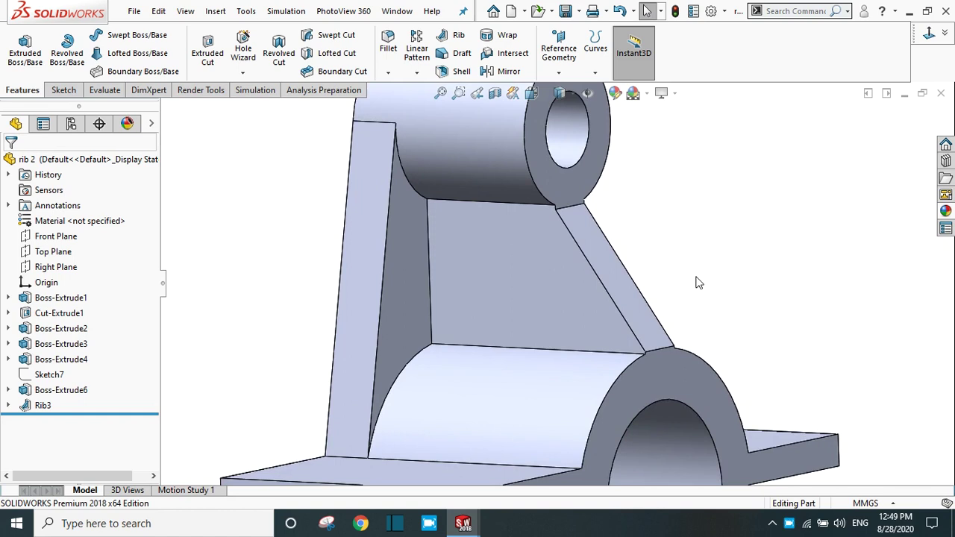
{"action": "scroll", "coordinate": [656, 291], "scroll_direction": "up", "scroll_amount": 4}
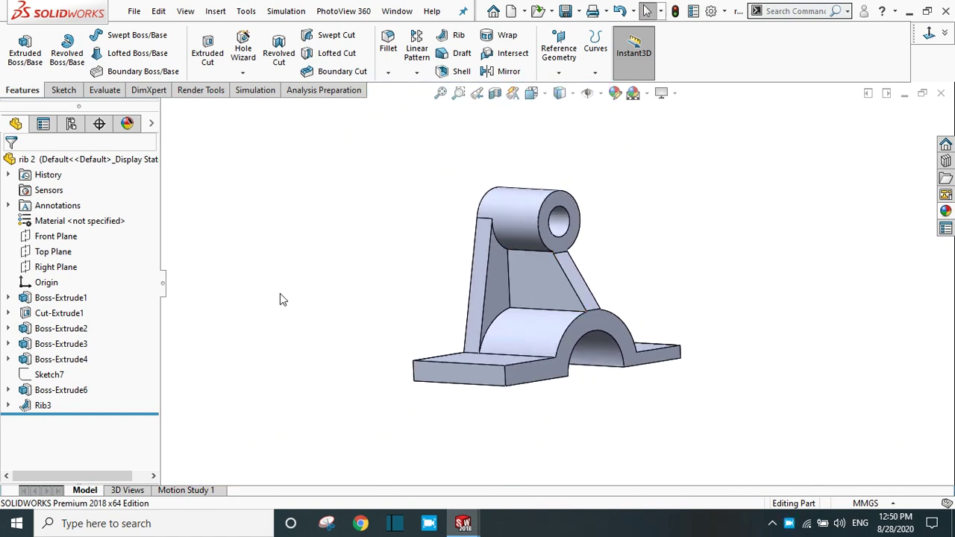
{"action": "mouse_move", "coordinate": [463, 524]}
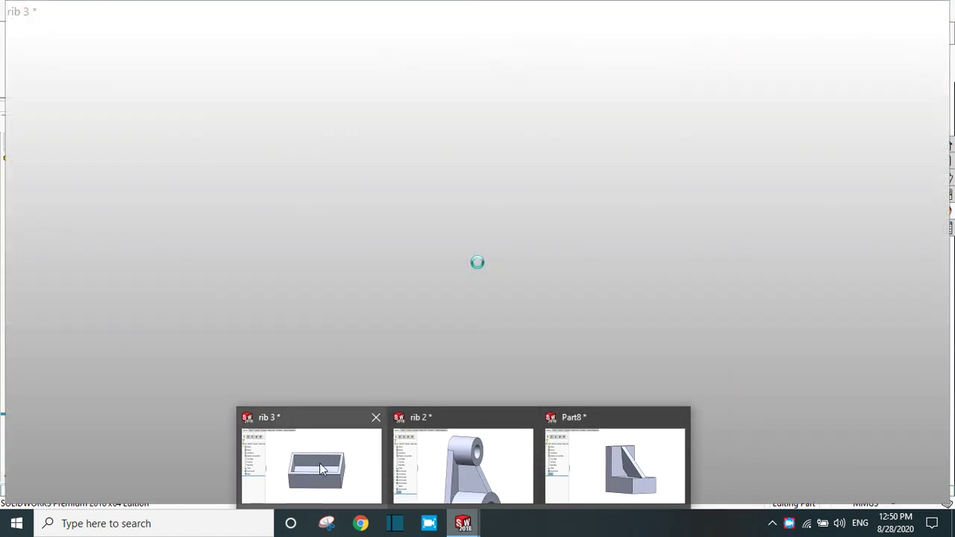
Switch to the 'rib 3' box part and start Sketch3 on its top rim face.
{"action": "left_click", "coordinate": [321, 469]}
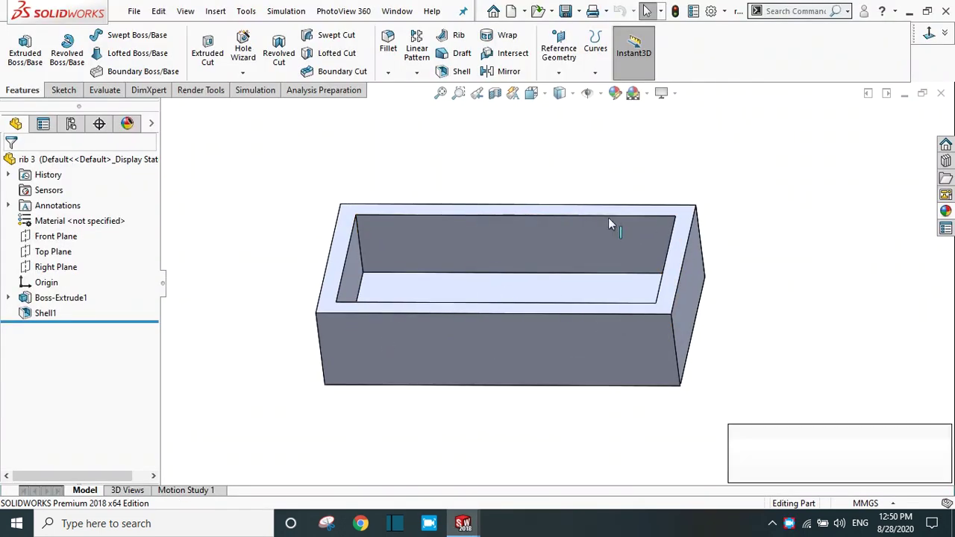
{"action": "left_click", "coordinate": [941, 431]}
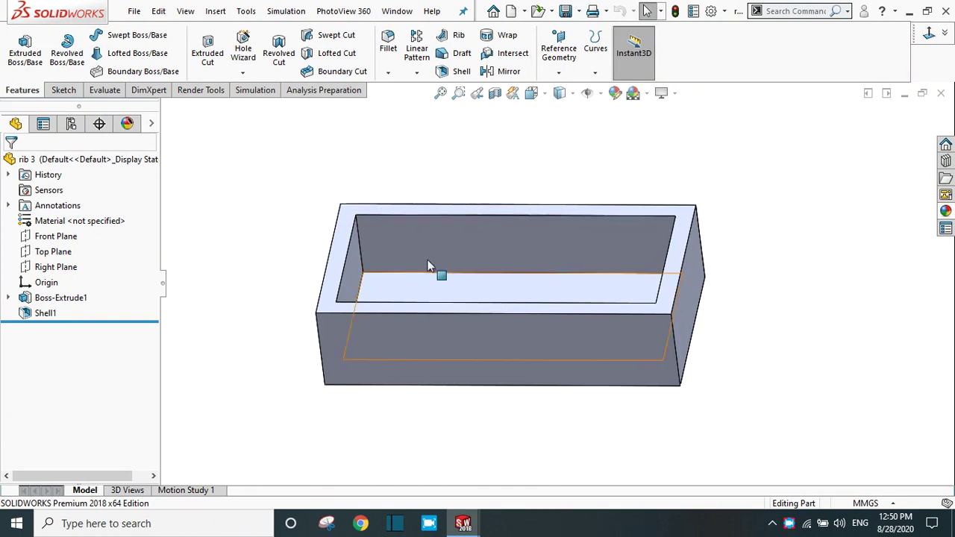
{"action": "middle_click_drag", "start_coordinate": [605, 182], "coordinate": [337, 237]}
{"action": "left_click", "coordinate": [340, 239]}
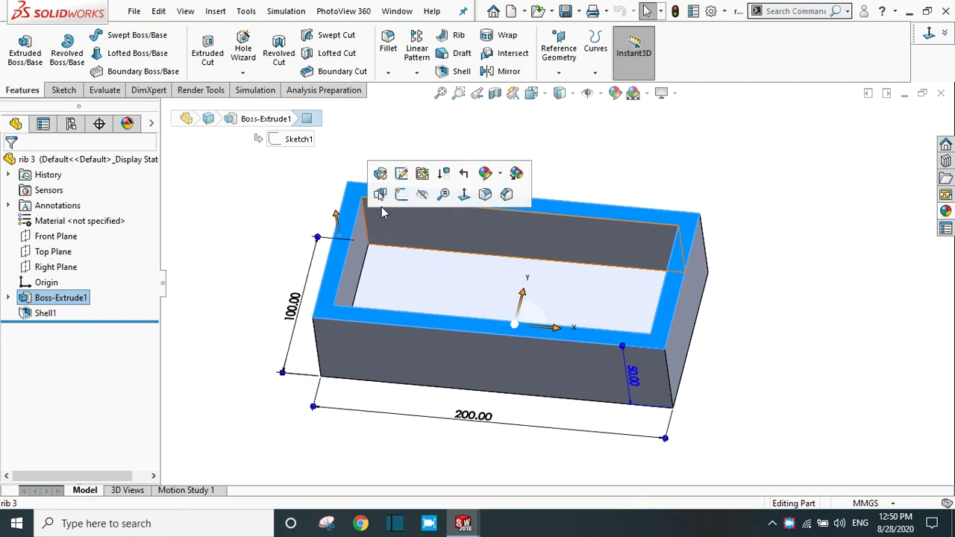
{"action": "left_click", "coordinate": [398, 197]}
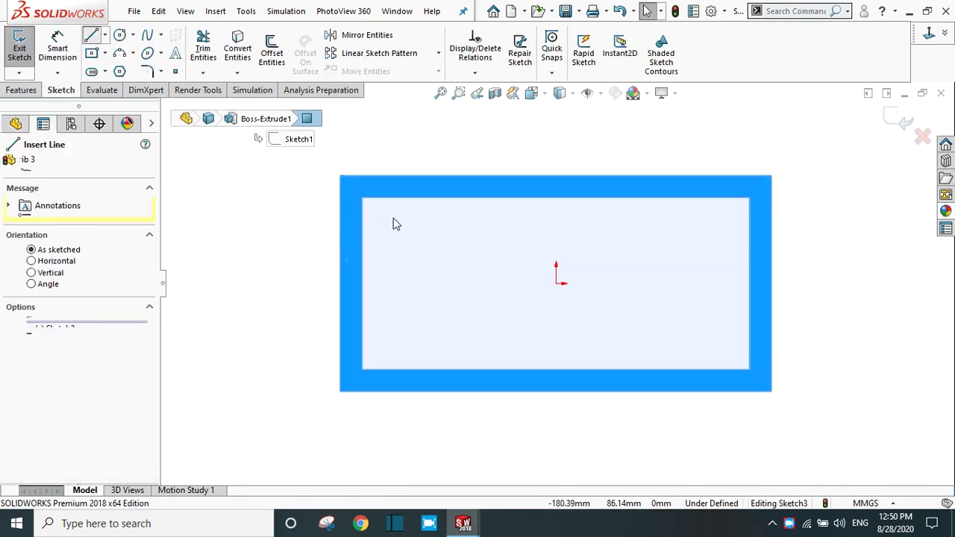
Draw a vertical line near the left side and a short horizontal line left of the origin.
{"action": "left_click", "coordinate": [409, 236]}
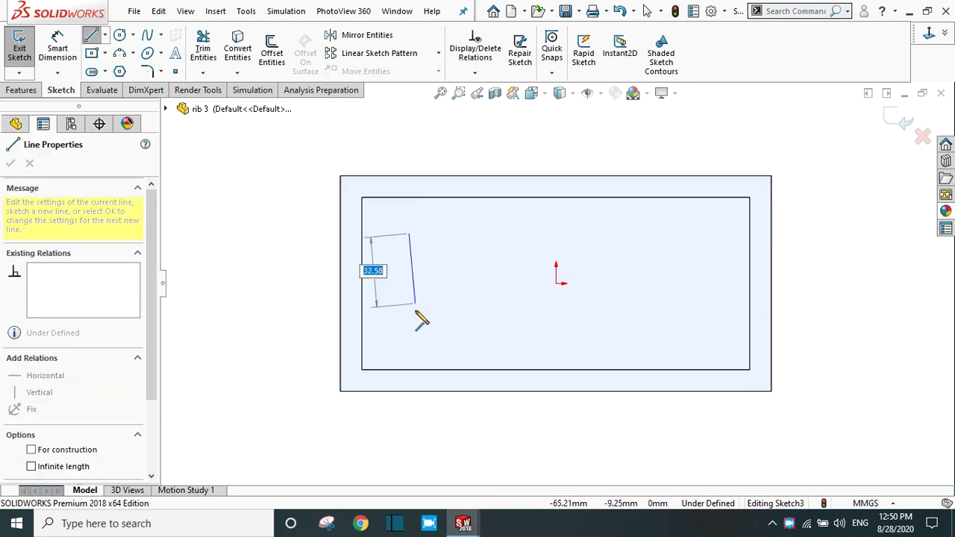
{"action": "left_click", "coordinate": [409, 323]}
{"action": "right_click", "coordinate": [411, 324]}
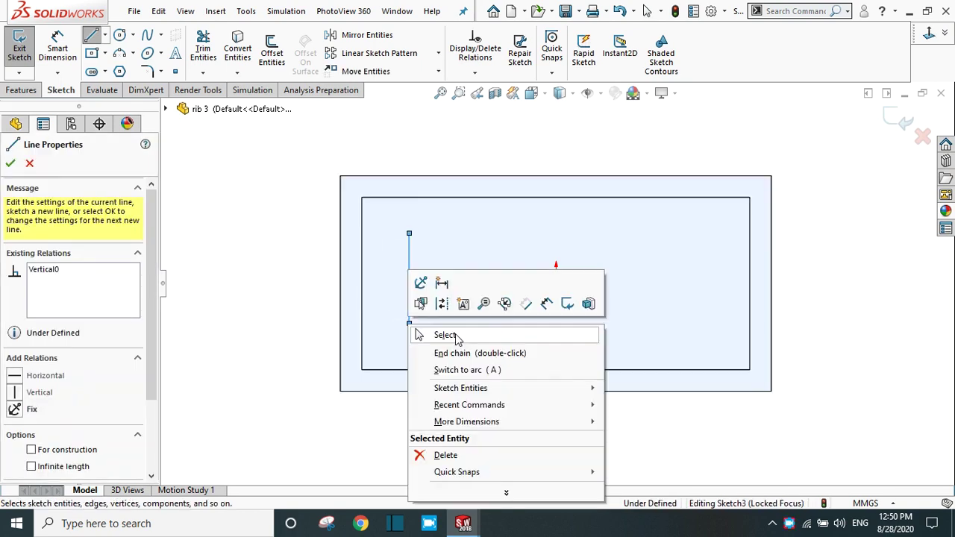
{"action": "left_click", "coordinate": [442, 333]}
{"action": "left_click", "coordinate": [92, 37]}
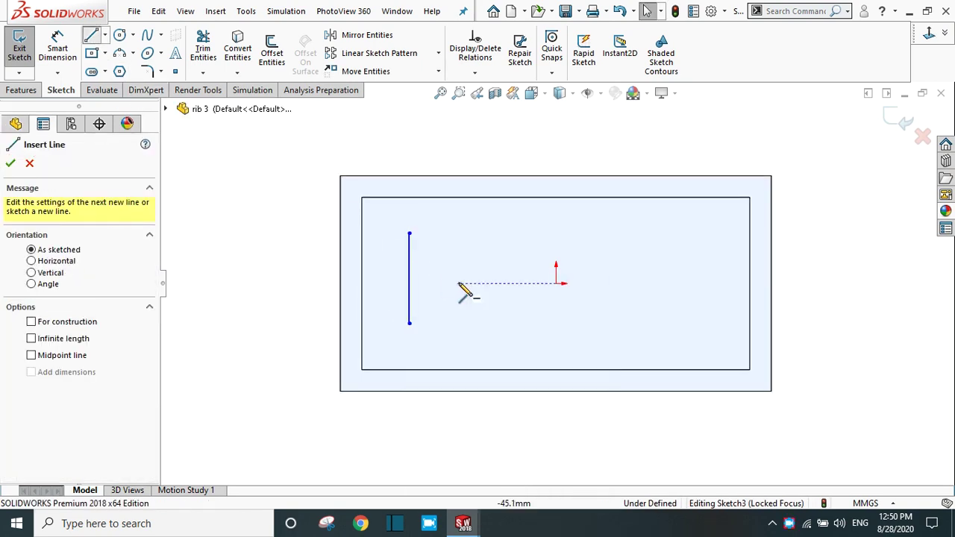
{"action": "left_click", "coordinate": [440, 275]}
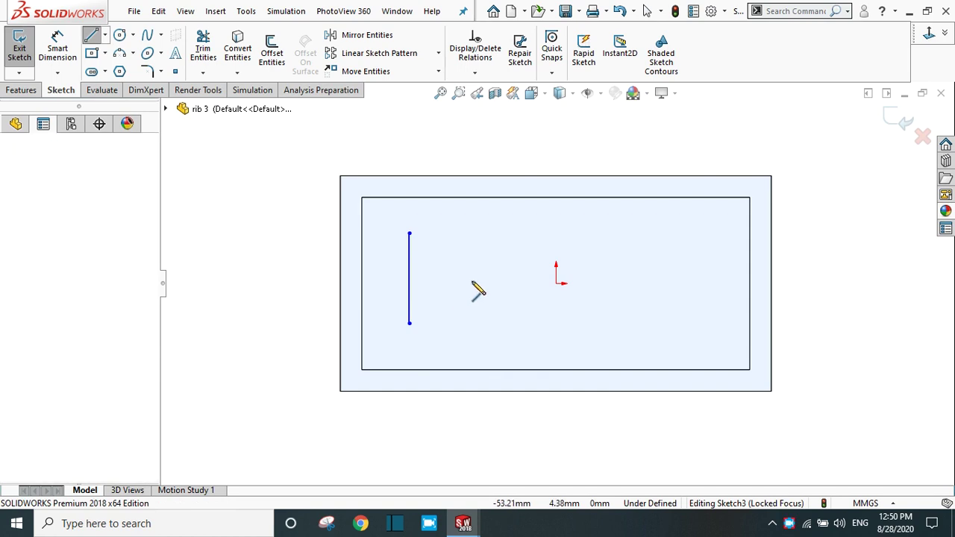
{"action": "left_click", "coordinate": [515, 274]}
{"action": "right_click", "coordinate": [522, 290]}
{"action": "left_click", "coordinate": [539, 286]}
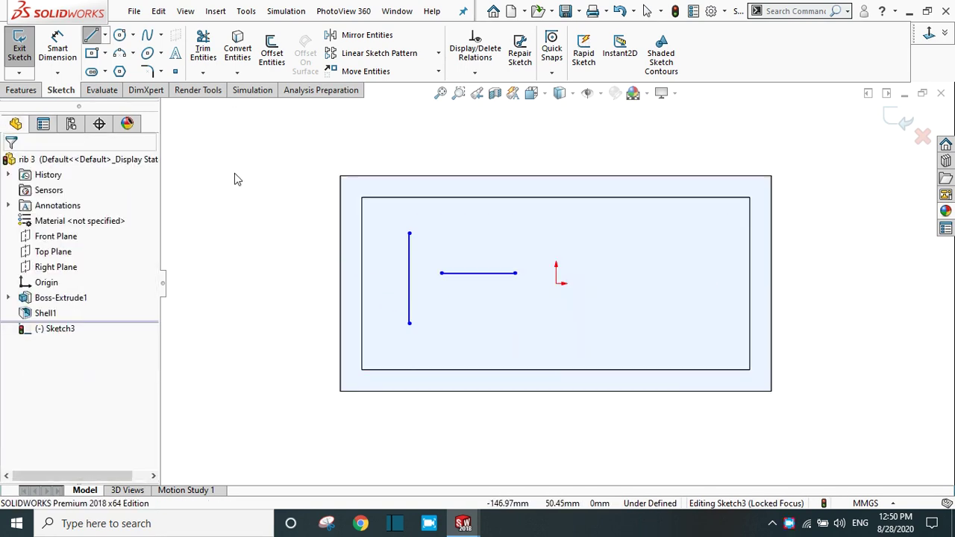
Draw a right-hand vertical line that continues into a tangent arc curving toward the top edge.
{"action": "key", "text": "Return"}
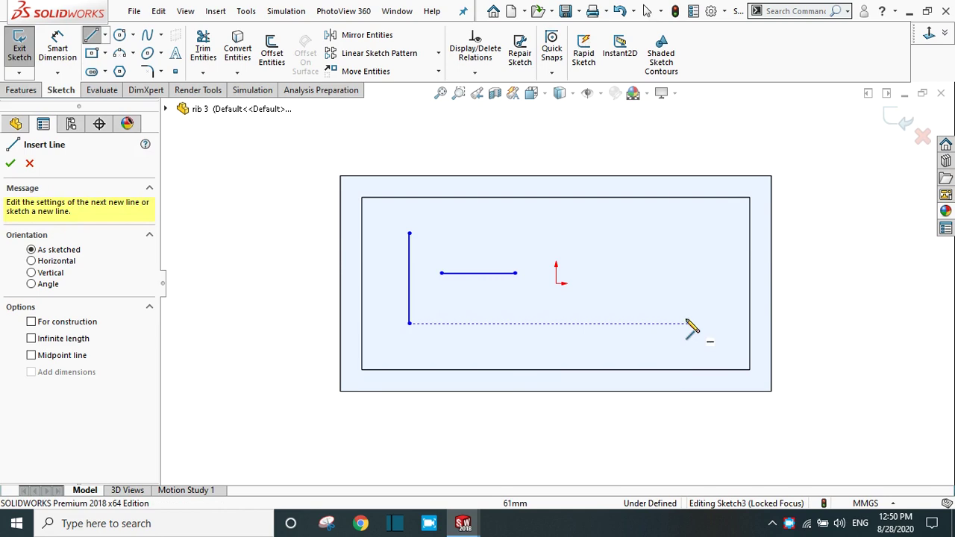
{"action": "left_click", "coordinate": [674, 332]}
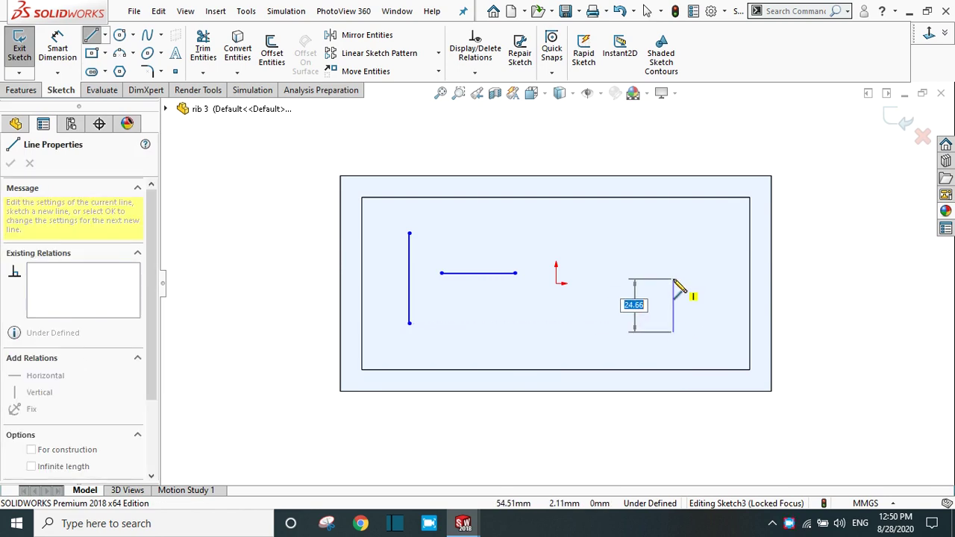
{"action": "left_click", "coordinate": [674, 280]}
{"action": "key", "text": "a"}
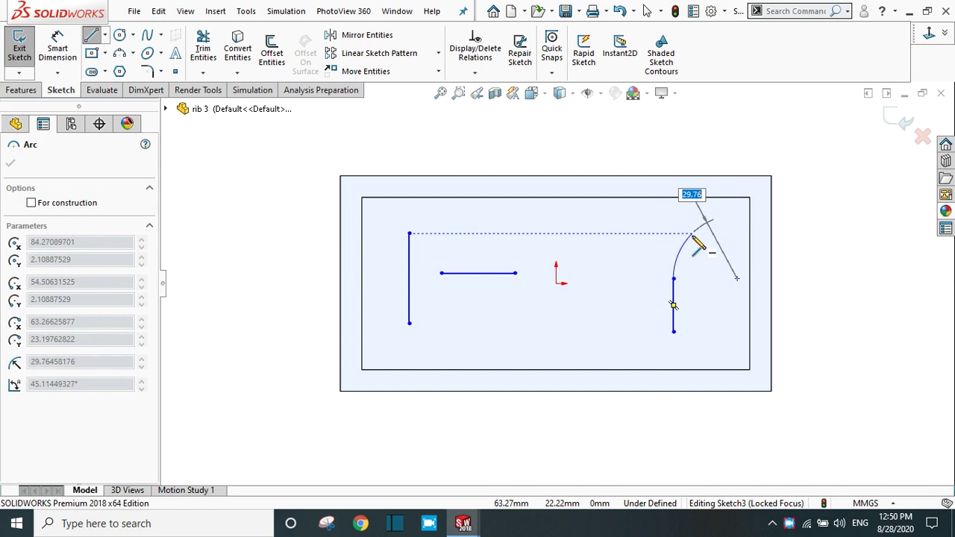
{"action": "left_click", "coordinate": [692, 234]}
{"action": "right_click", "coordinate": [704, 246]}
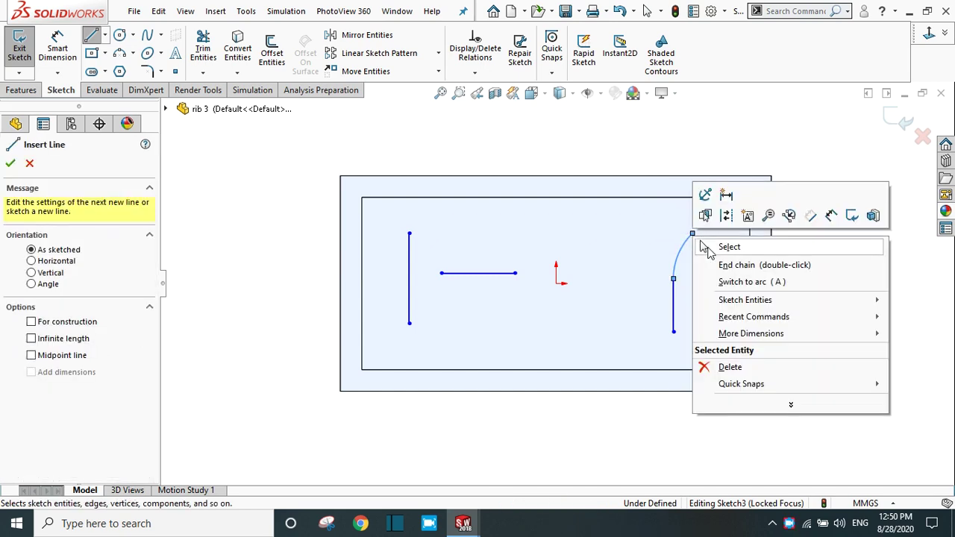
{"action": "left_click", "coordinate": [706, 249]}
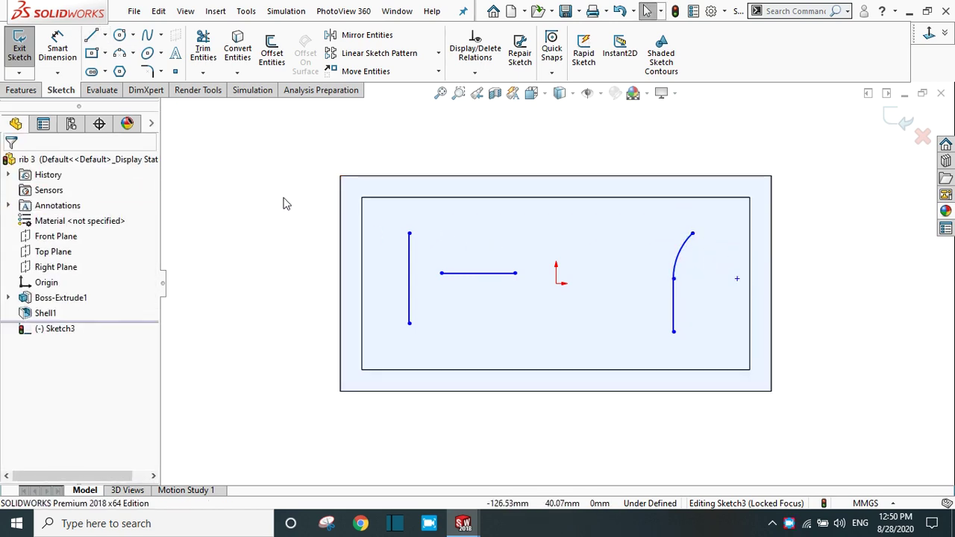
{"action": "left_click", "coordinate": [21, 89]}
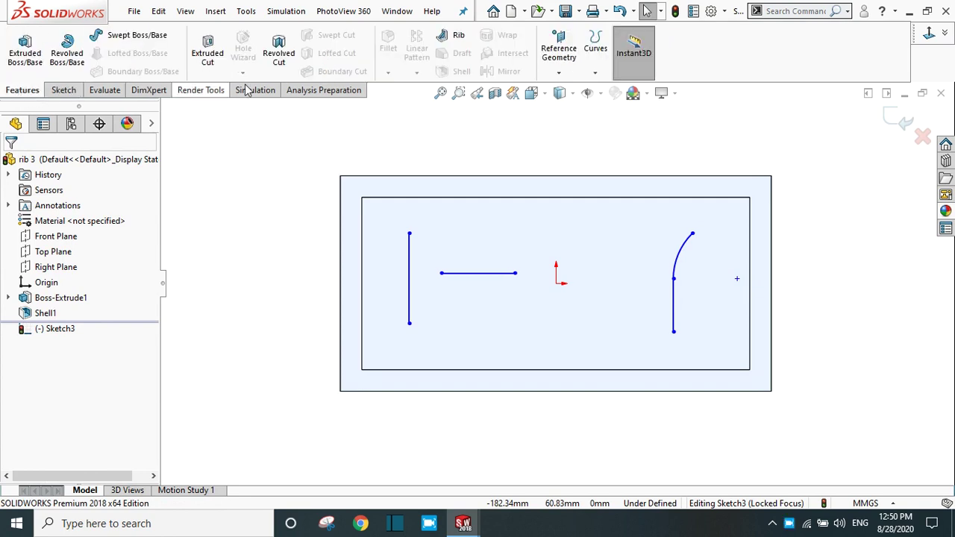
Build Rib2 from the sketch with the default 10 mm thickness to form the straight and curved walls.
{"action": "left_click", "coordinate": [460, 43]}
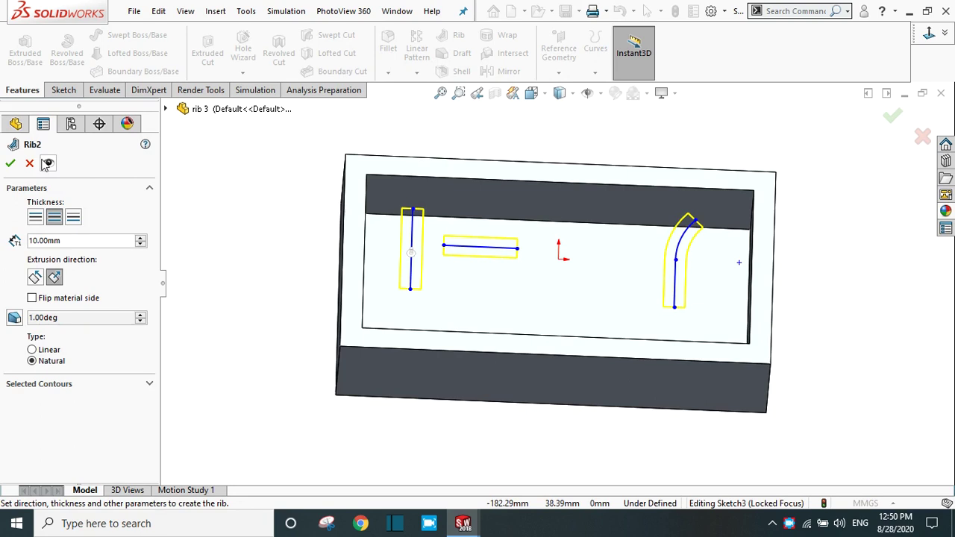
{"action": "left_click", "coordinate": [8, 163]}
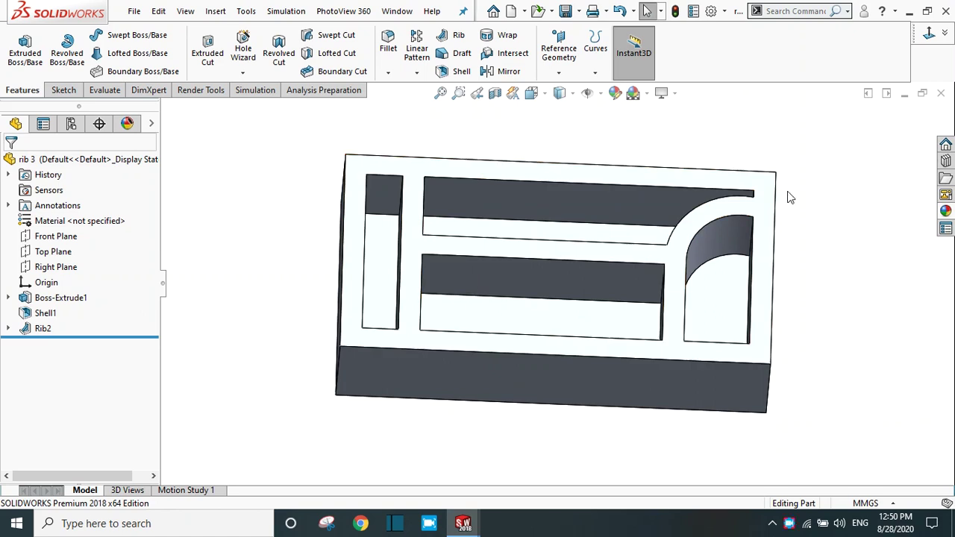
{"action": "scroll", "coordinate": [746, 280], "scroll_direction": "up", "scroll_amount": 2}
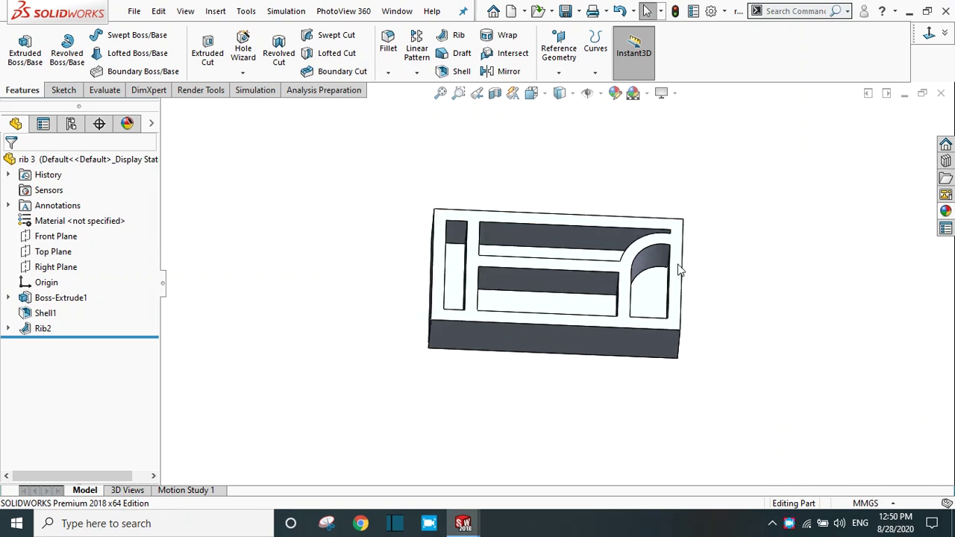
Turn on RealView Graphics shading and orbit the box to a tilted isometric view.
{"action": "left_click", "coordinate": [676, 94]}
{"action": "left_click", "coordinate": [684, 115]}
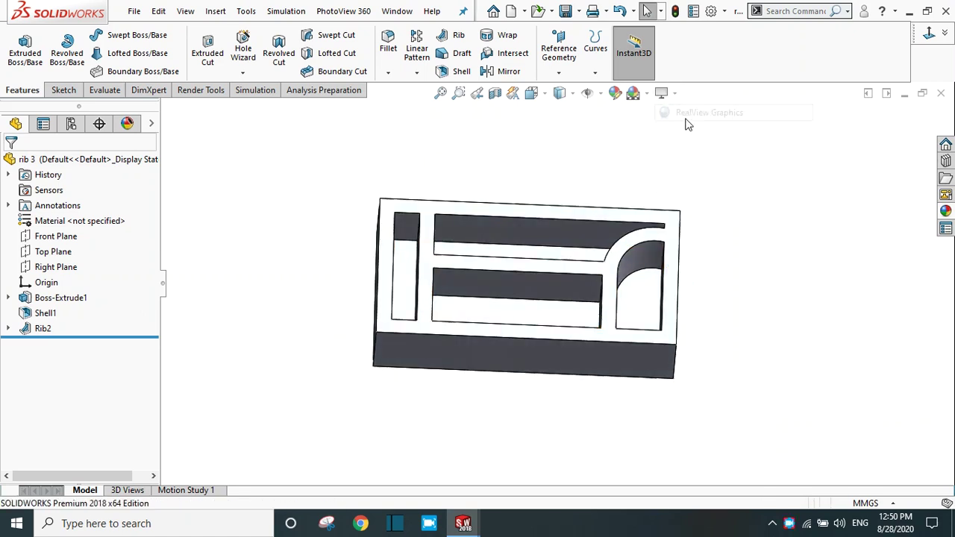
{"action": "mouse_move", "coordinate": [711, 227]}
{"action": "middle_mouse_down"}
{"action": "mouse_move", "coordinate": [705, 199]}
{"action": "mouse_move", "coordinate": [679, 171]}
{"action": "mouse_move", "coordinate": [667, 198]}
{"action": "mouse_move", "coordinate": [704, 199]}
{"action": "mouse_move", "coordinate": [711, 253]}
{"action": "mouse_move", "coordinate": [701, 306]}
{"action": "mouse_move", "coordinate": [612, 288]}
{"action": "mouse_move", "coordinate": [649, 335]}
{"action": "mouse_move", "coordinate": [704, 244]}
{"action": "mouse_move", "coordinate": [686, 207]}
{"action": "mouse_move", "coordinate": [665, 258]}
{"action": "mouse_move", "coordinate": [679, 255]}
{"action": "middle_mouse_up"}
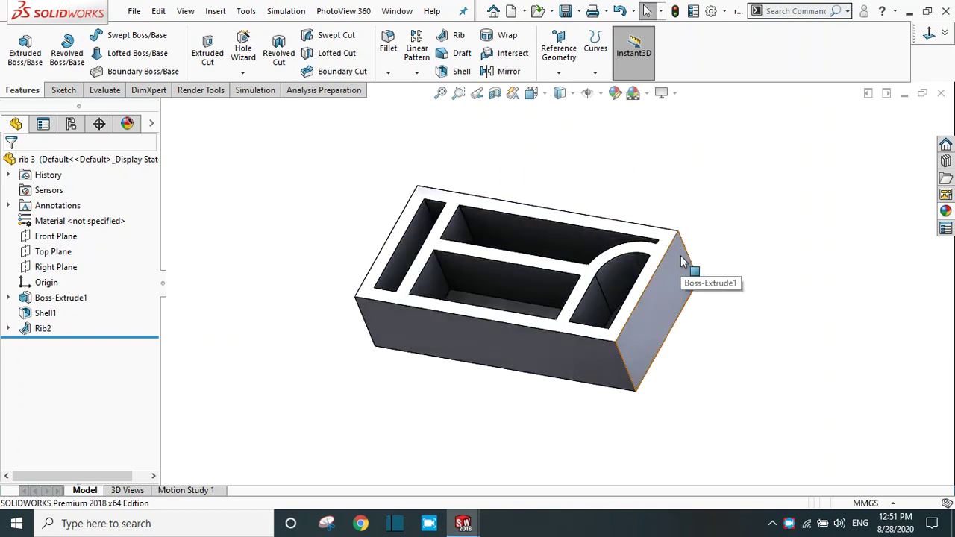
{"action": "mouse_move", "coordinate": [653, 267]}
{"action": "middle_mouse_down"}
{"action": "mouse_move", "coordinate": [716, 221]}
{"action": "mouse_move", "coordinate": [738, 264]}
{"action": "mouse_move", "coordinate": [685, 301]}
{"action": "mouse_move", "coordinate": [706, 284]}
{"action": "mouse_move", "coordinate": [723, 226]}
{"action": "mouse_move", "coordinate": [711, 298]}
{"action": "middle_mouse_up"}
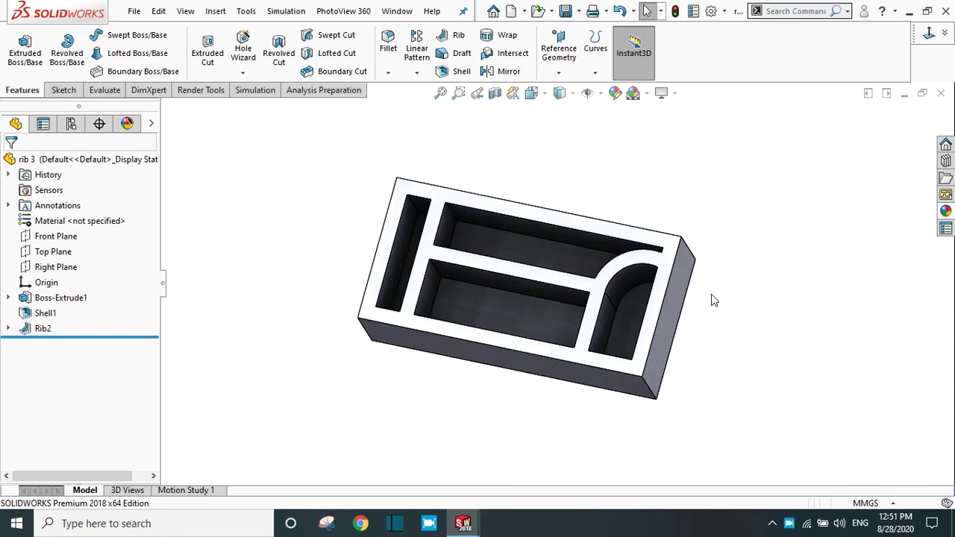